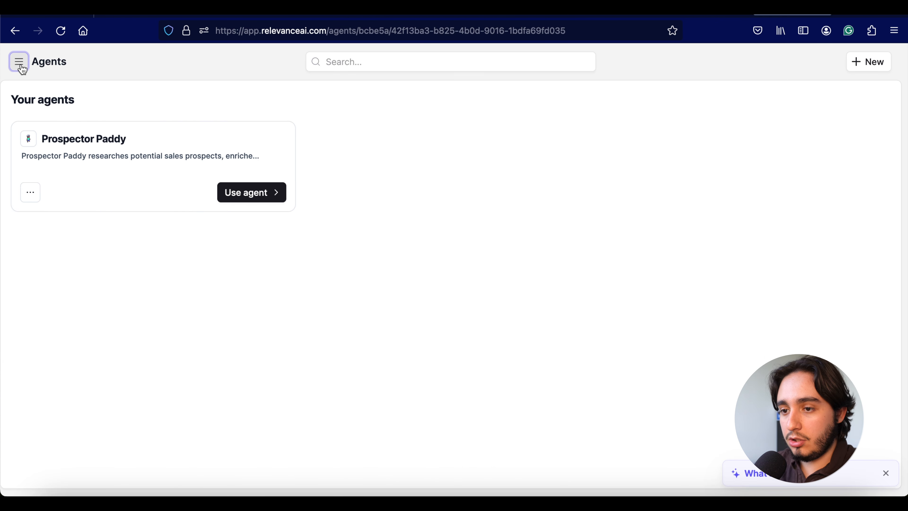
Open the Templates page from the navigation menu and close the menu overlay.
left_click(19, 63)
left_click(245, 108)
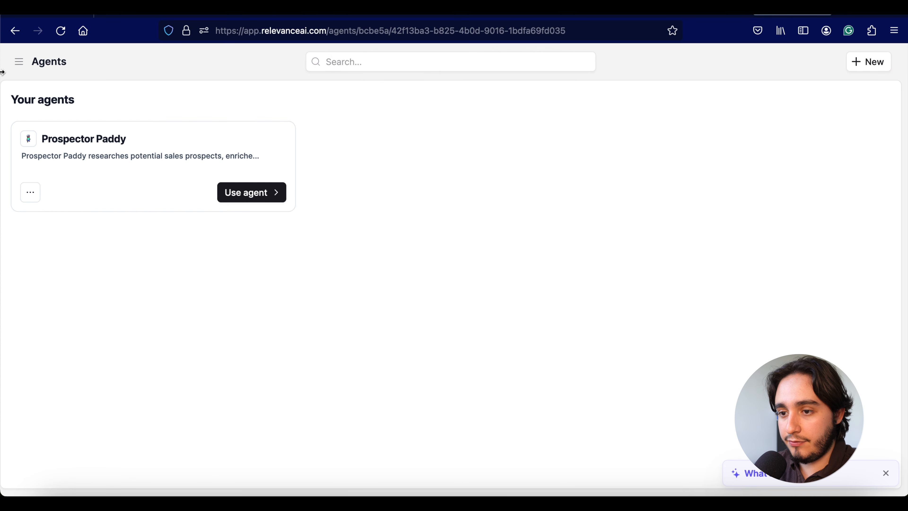
left_click(20, 63)
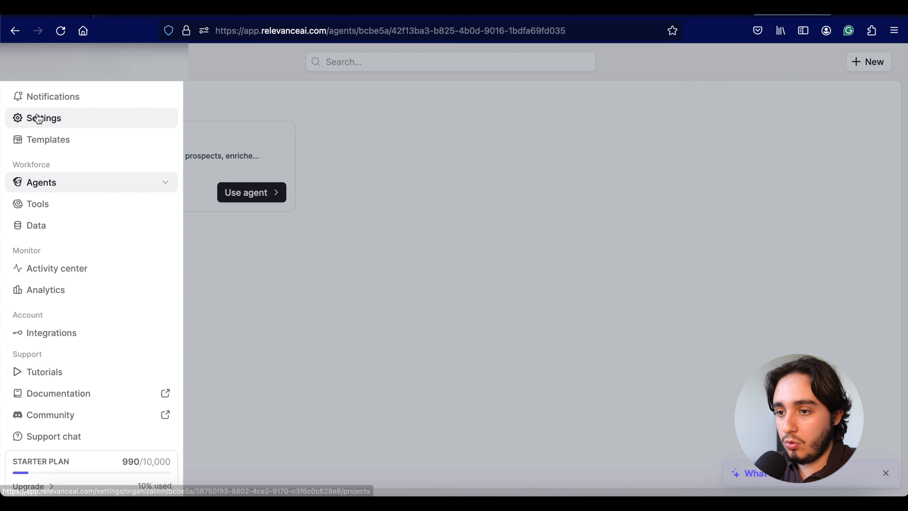
left_click(63, 148)
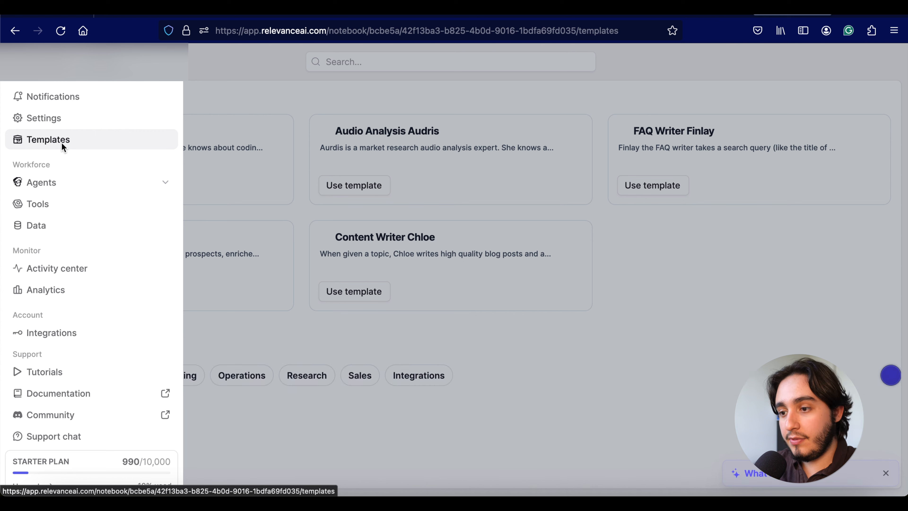
left_click(236, 80)
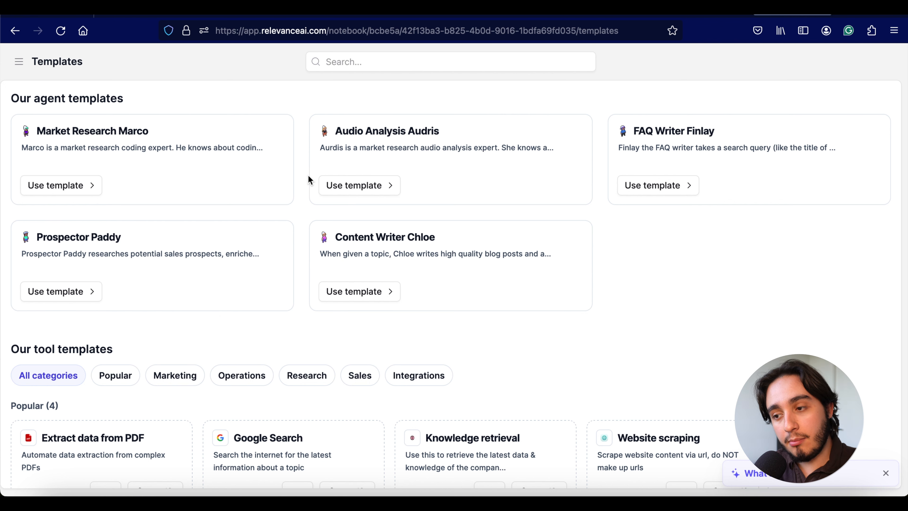
Filter the tool templates by the Sales category and browse the available sales tools.
scroll(310, 179, "down", 5)
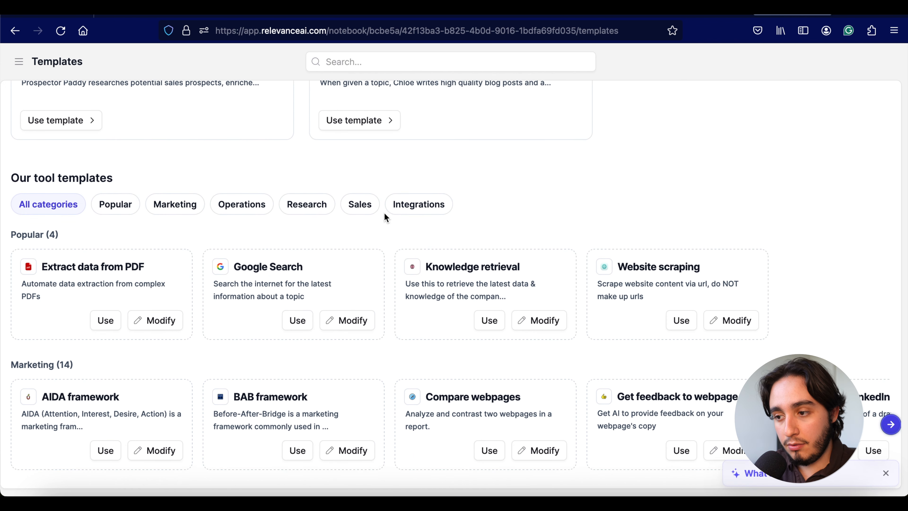
left_click(360, 204)
scroll(366, 213, "down", 5)
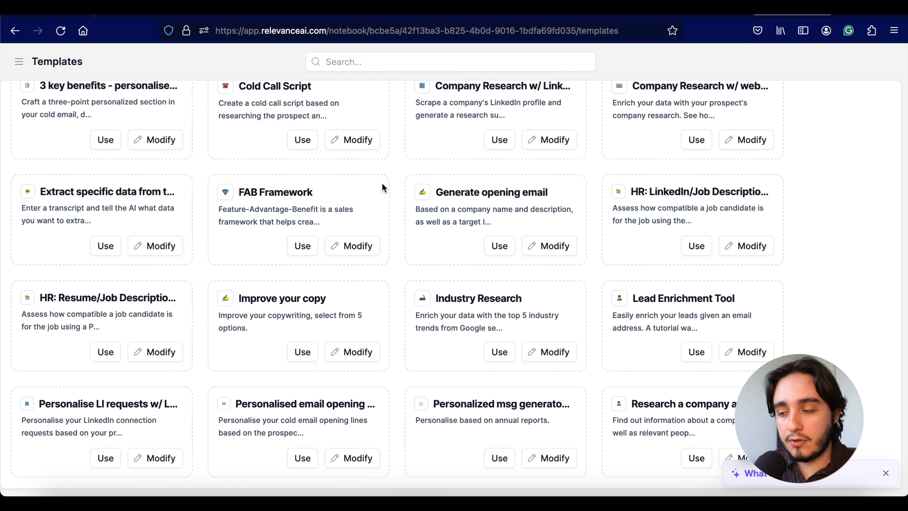
scroll(382, 182, "up", 1)
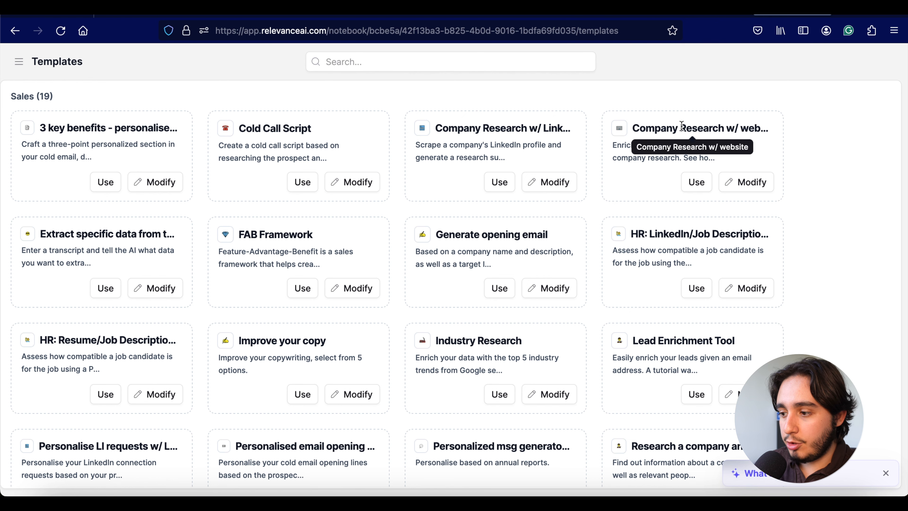
scroll(682, 126, "down", 3)
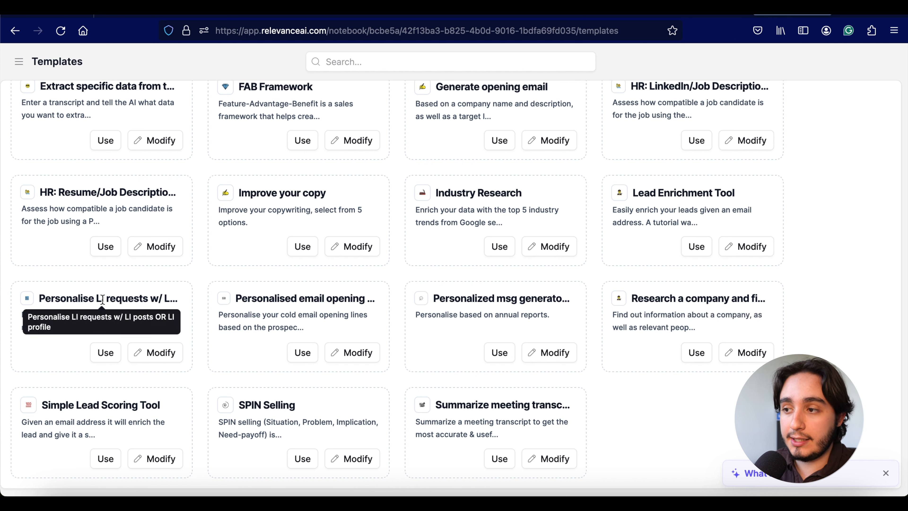
Open the Industry Research tool template and run it for the insurance industry.
left_click(479, 193)
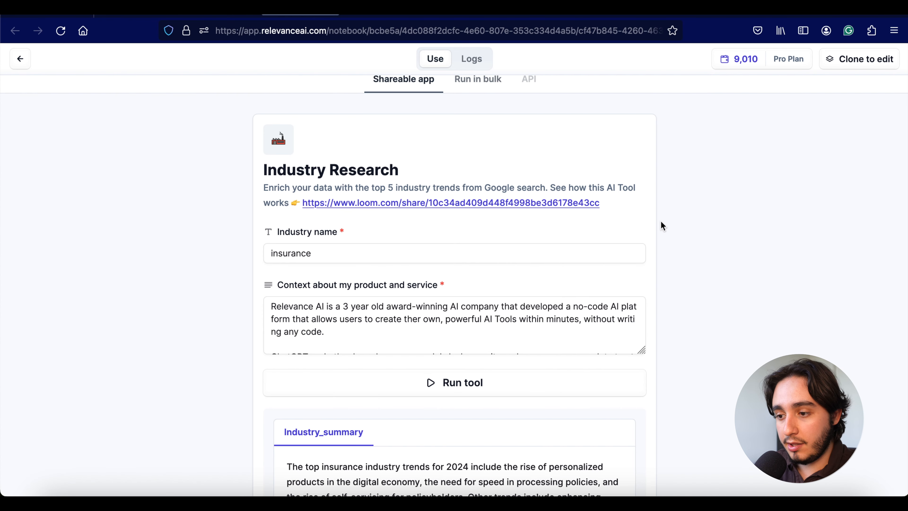
scroll(663, 226, "down", 5)
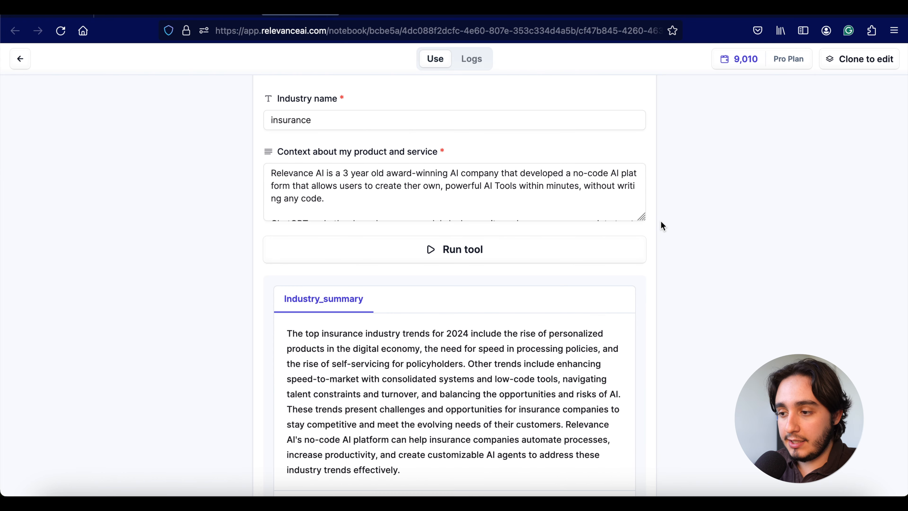
left_click(448, 256)
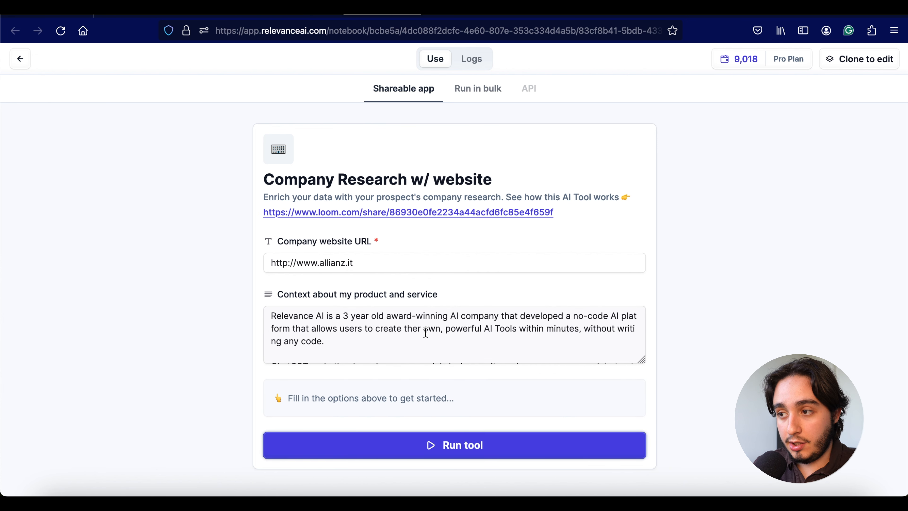
Review the input fields of the tools for finding company leads and personalising LinkedIn connection requests.
left_click(451, 16)
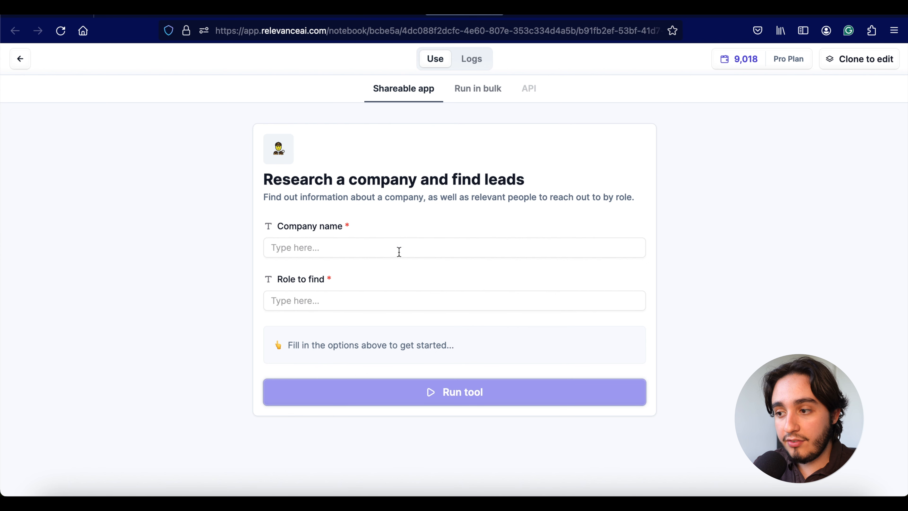
key("ctrl+Tab")
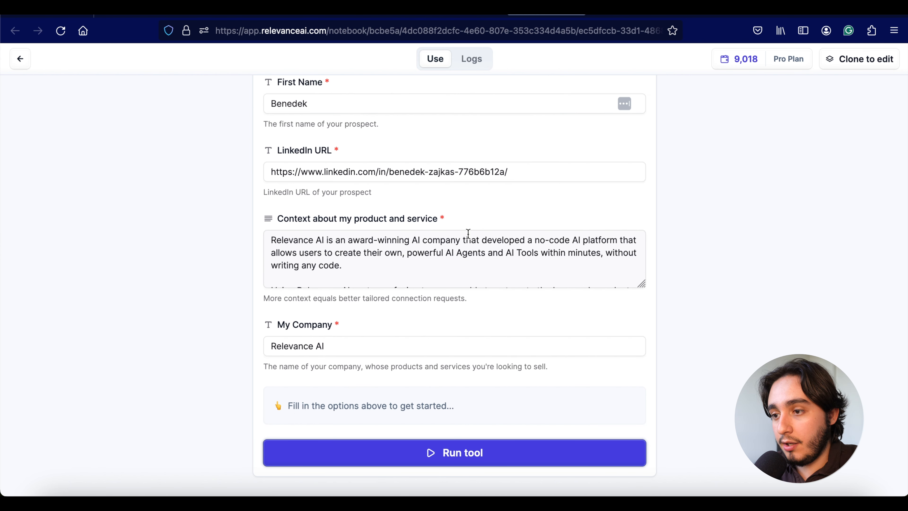
scroll(467, 233, "up", 5)
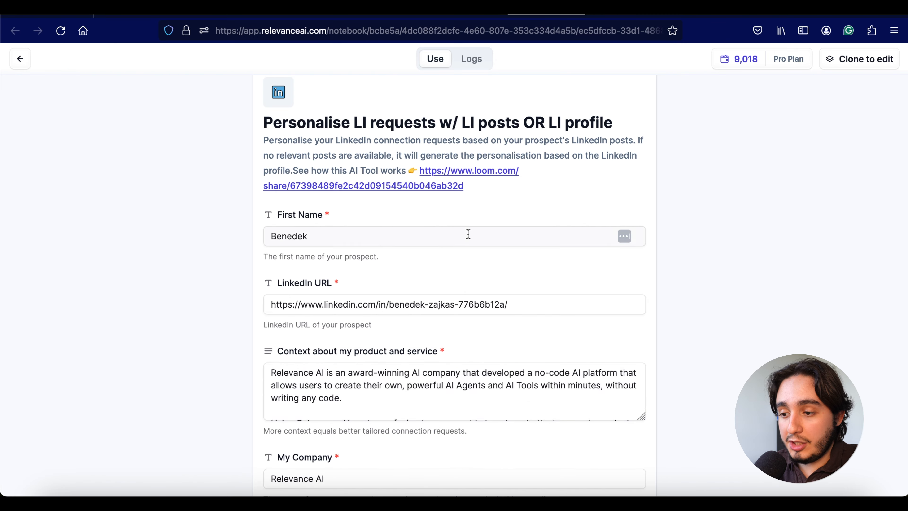
scroll(467, 233, "down", 5)
left_click_drag(464, 235, 272, 234)
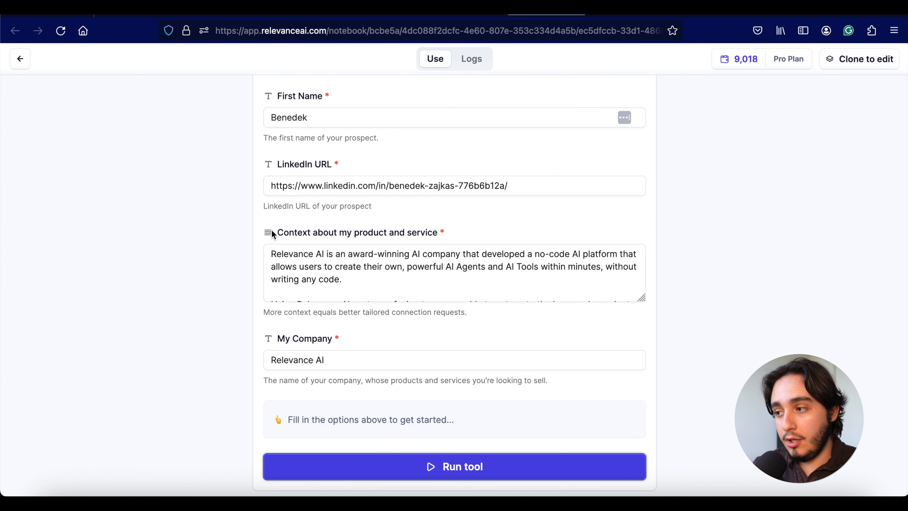
Return to the Industry Research tool and clone it into the account for editing.
left_click(286, 16)
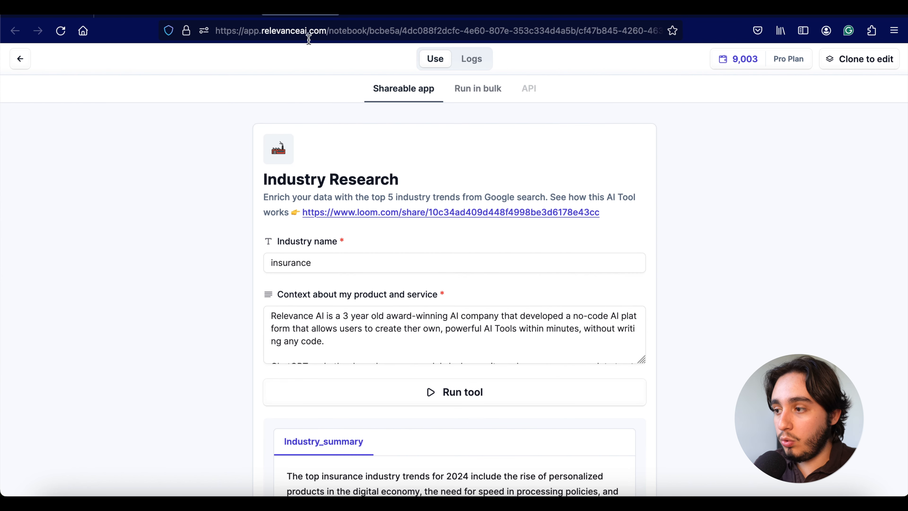
left_click(856, 61)
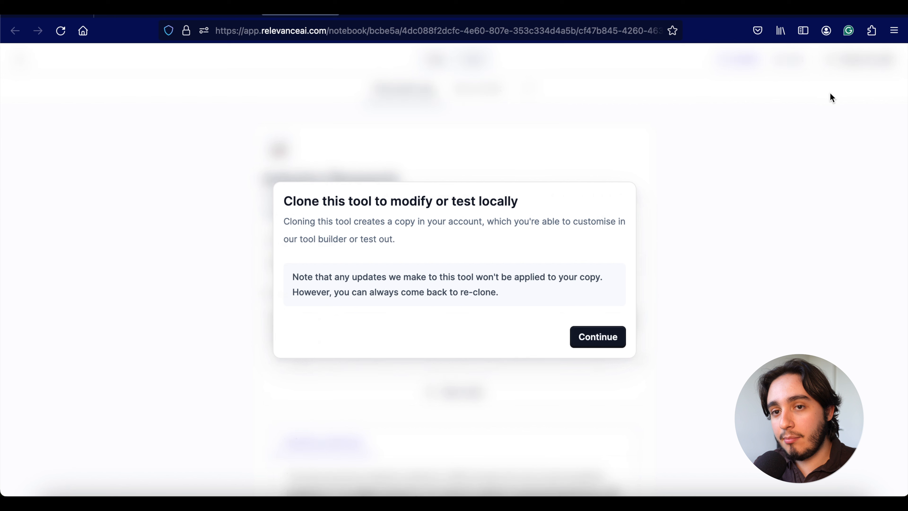
left_click(594, 345)
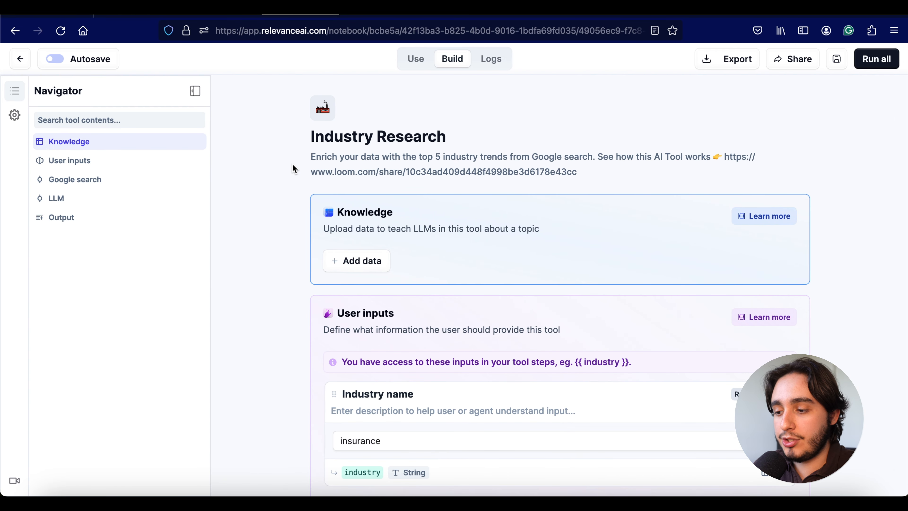
Expand the cloned tool's user inputs and remove the "Context about my product and service" input.
scroll(292, 166, "down", 3)
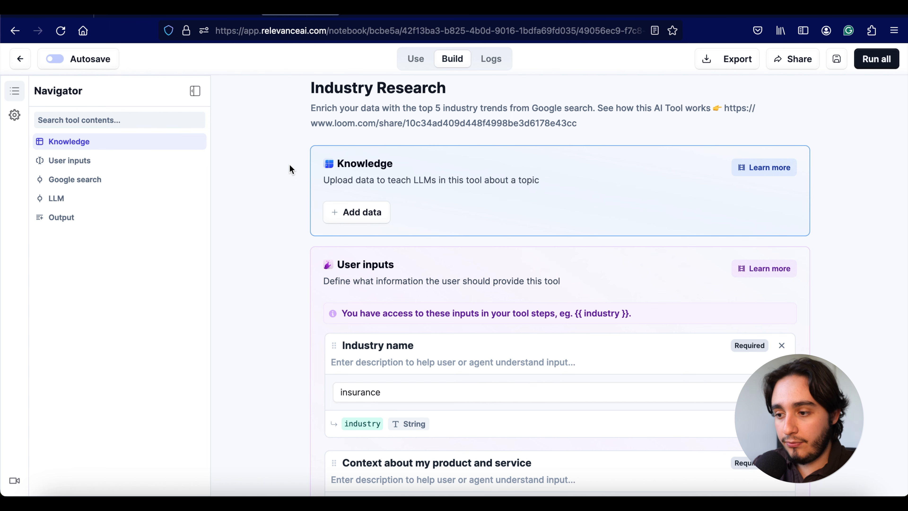
scroll(291, 164, "down", 5)
scroll(554, 247, "down", 10)
scroll(553, 253, "down", 2)
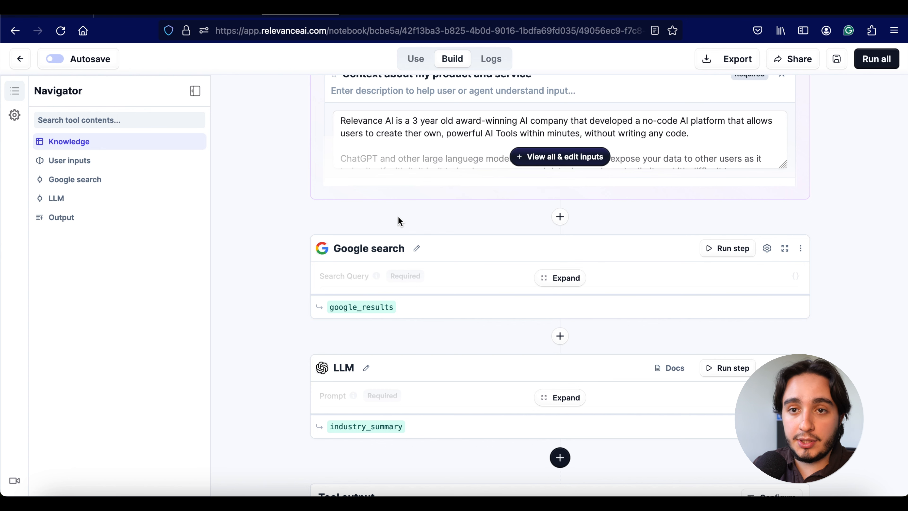
scroll(398, 216, "down", 4)
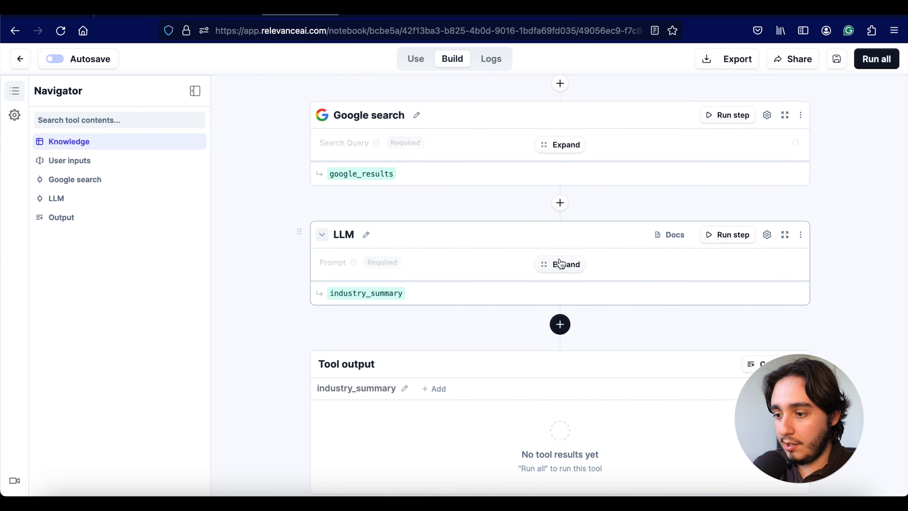
scroll(559, 258, "down", 1)
scroll(559, 258, "up", 10)
scroll(559, 258, "up", 1)
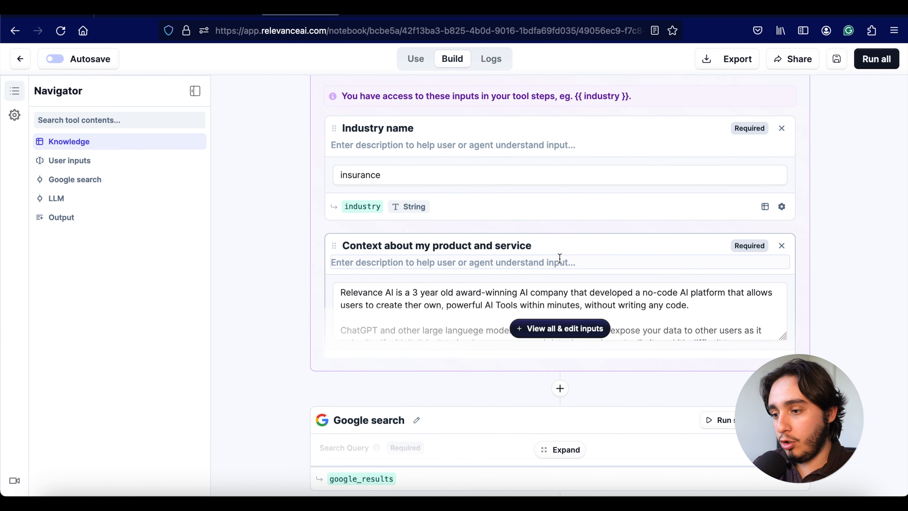
left_click(561, 328)
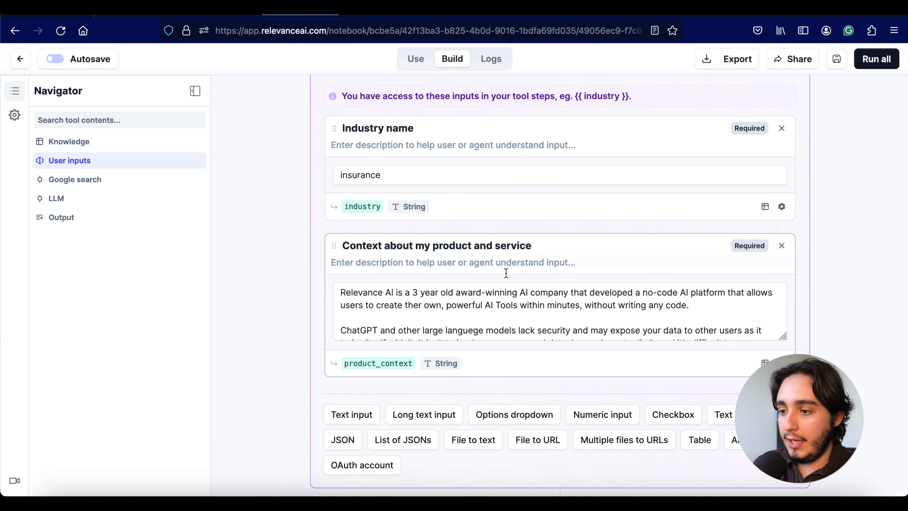
left_click(782, 247)
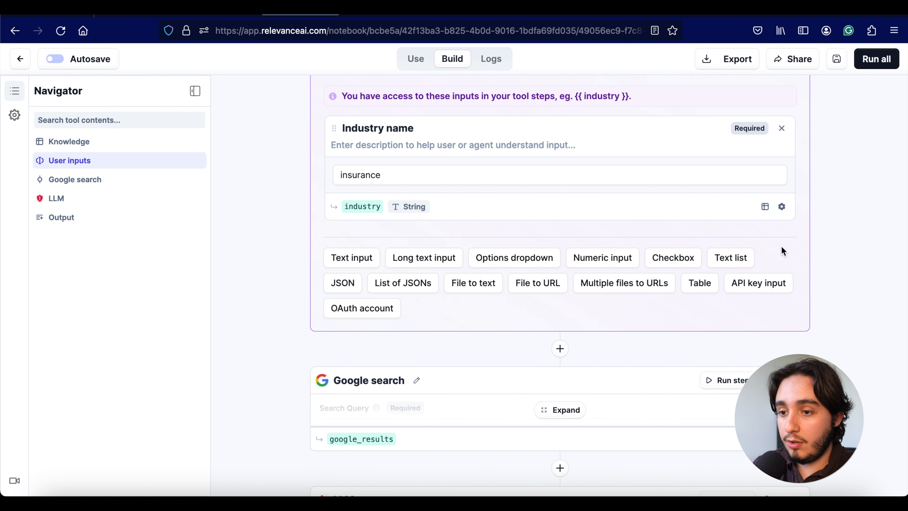
Expand the LLM step and delete the {{ product_context }} variable with its surrounding triple quotes from the prompt.
left_click(54, 199)
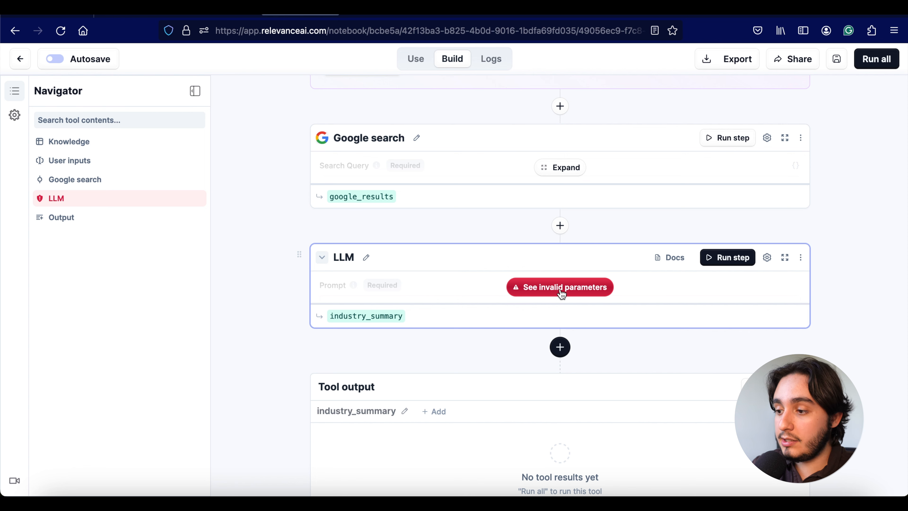
left_click(561, 290)
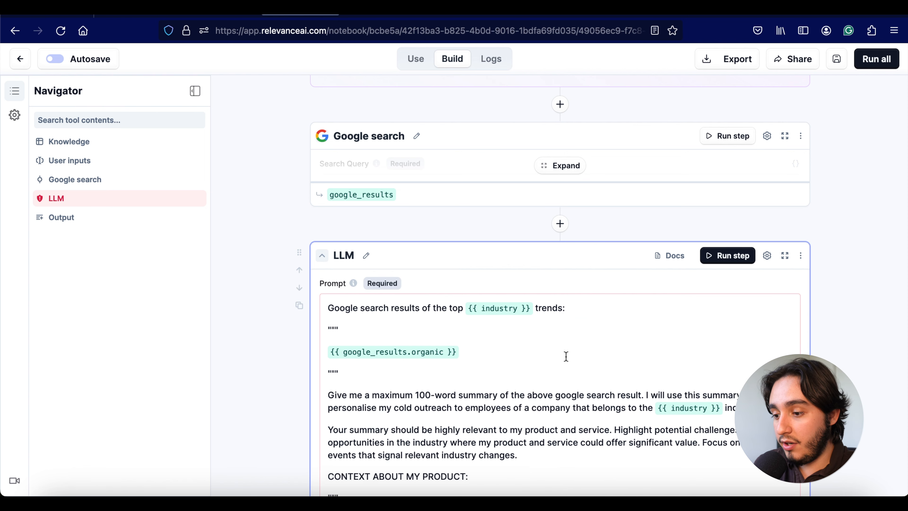
scroll(566, 357, "down", 4)
scroll(444, 383, "down", 1)
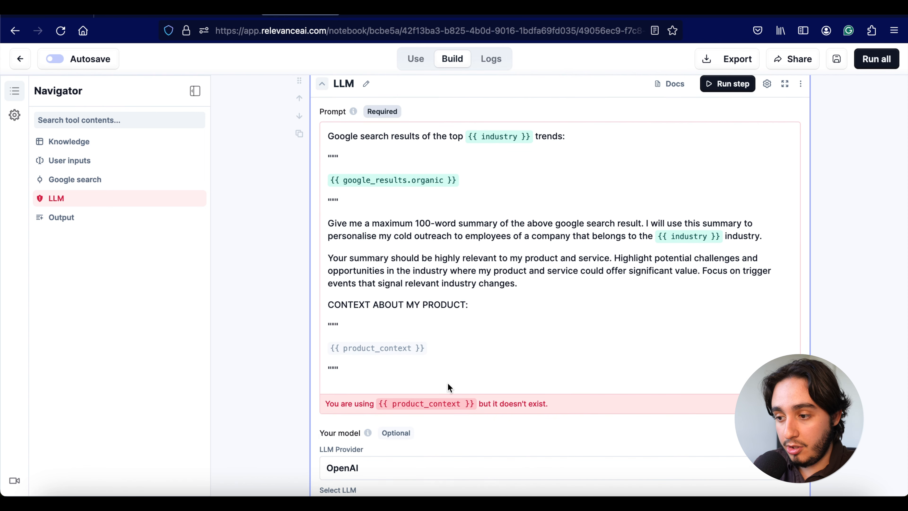
left_click(438, 348)
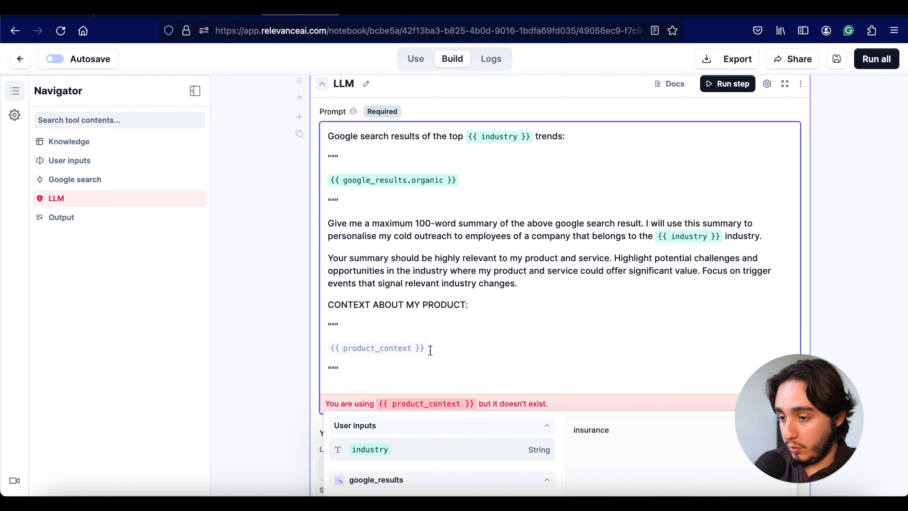
left_click_drag(373, 369, 322, 319)
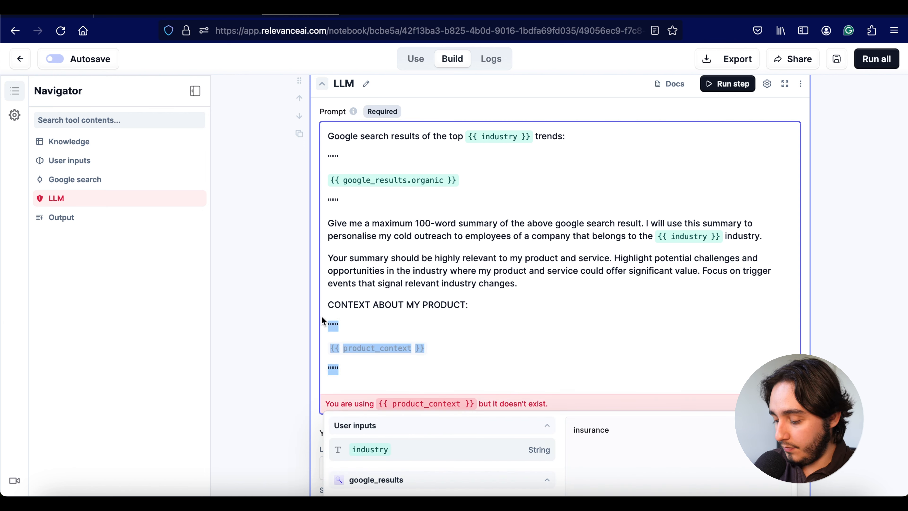
key("BackSpace")
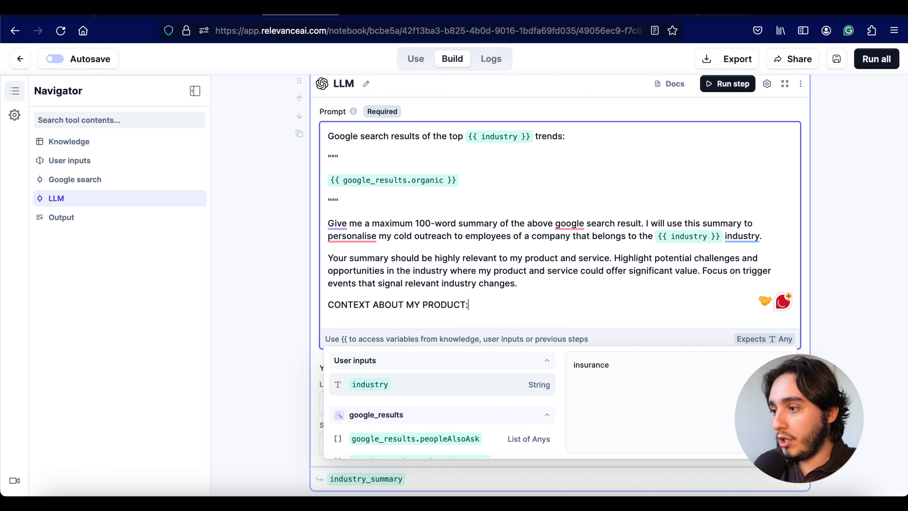
Switch to the Outreach Assistant GPT editor in ChatGPT and copy the Matt Recruiting company context from its instructions.
left_click(698, 13)
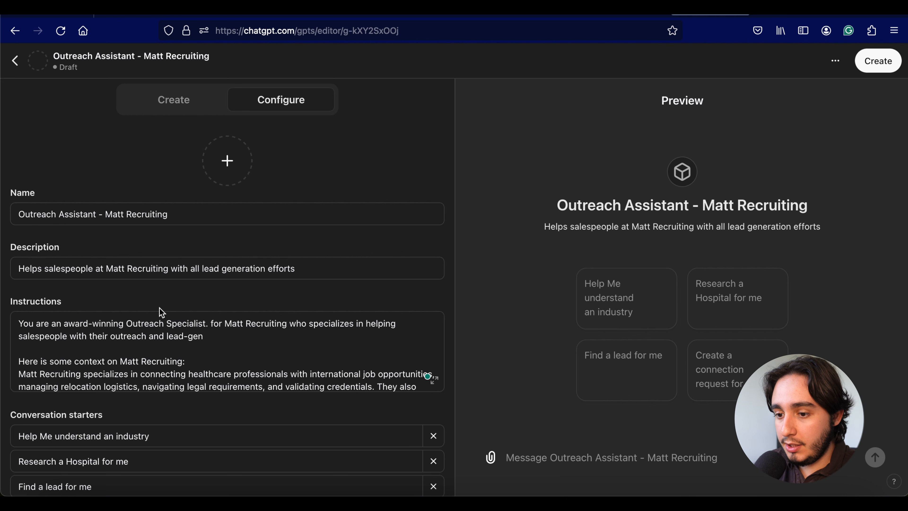
scroll(64, 351, "down", 2)
left_click_drag(19, 332, 260, 380)
key("ctrl+c")
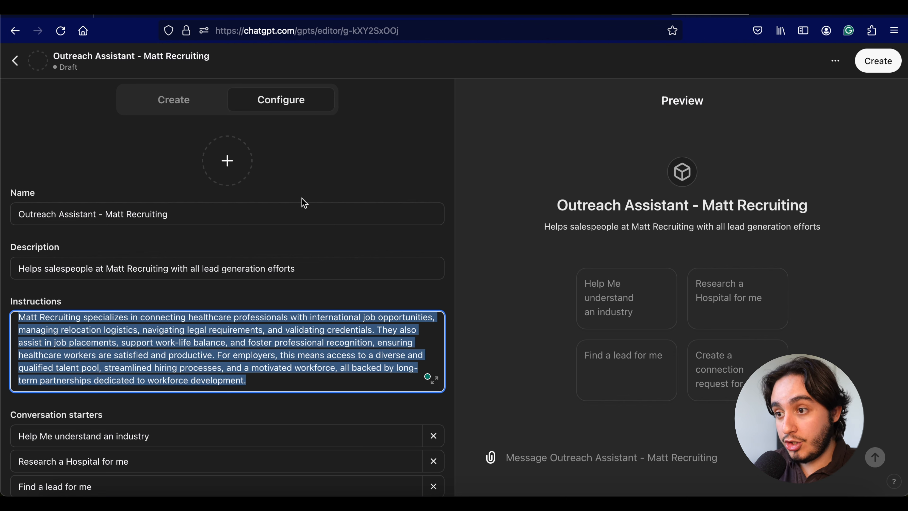
Back in Relevance AI, paste the Matt Recruiting description below "CONTEXT ABOUT MY PRODUCT:" in the LLM prompt and remove the extra text above it.
left_click(290, 16)
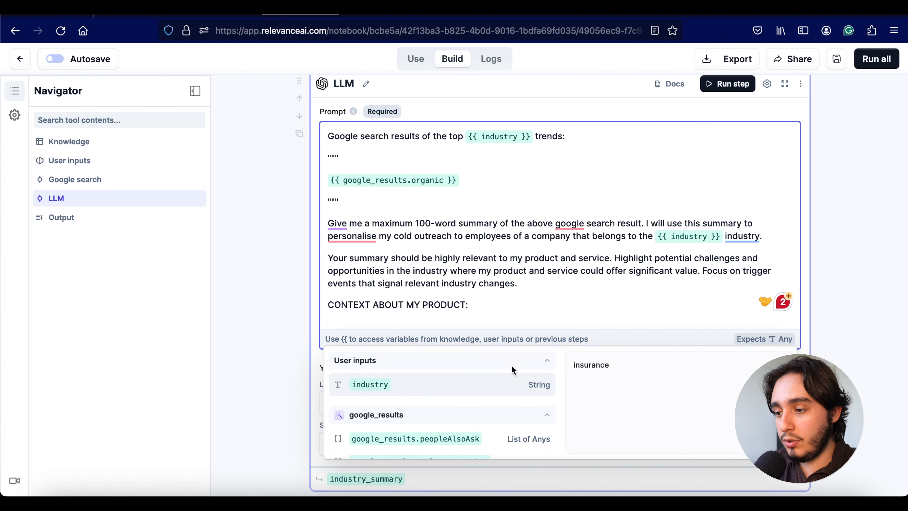
left_click(479, 307)
key("Return")
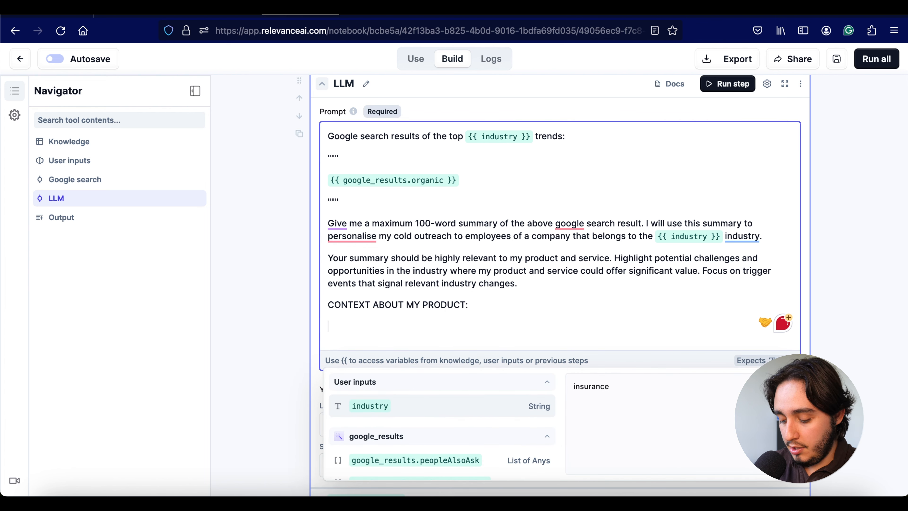
key("ctrl+v")
left_click_drag(506, 326, 311, 329)
key("Delete")
key("Delete")
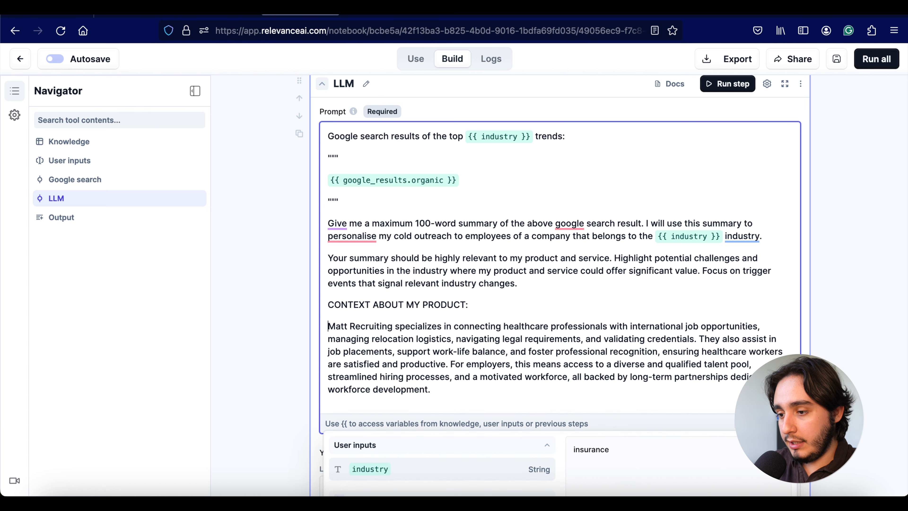
Set the Industry name test value to "Healthcare recruiting", run the whole tool and save it.
left_click(271, 310)
scroll(270, 310, "down", 3)
scroll(270, 310, "up", 5)
scroll(269, 312, "up", 1)
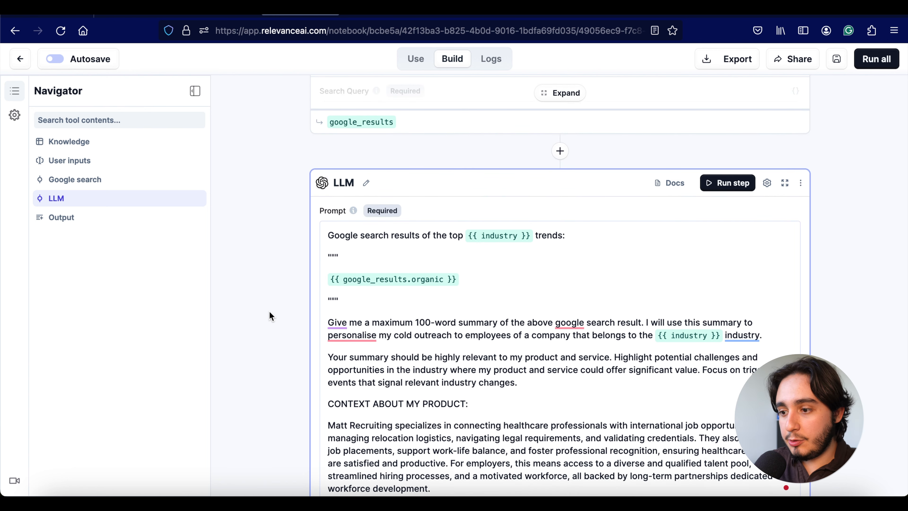
scroll(269, 311, "up", 20)
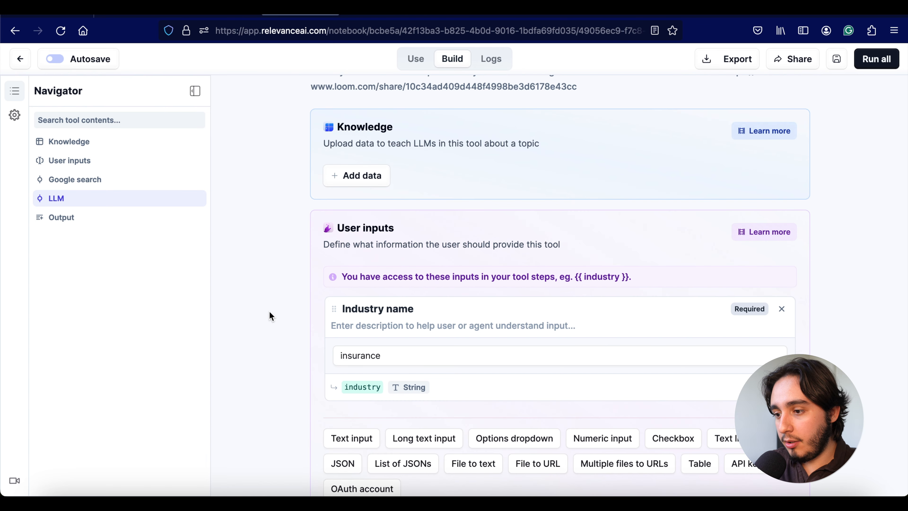
double_click(416, 353)
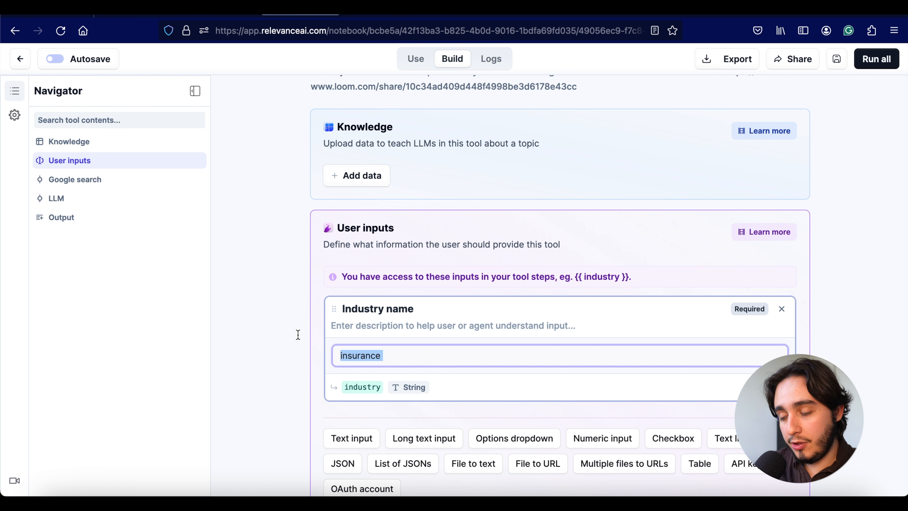
type("Healthcare recruiting")
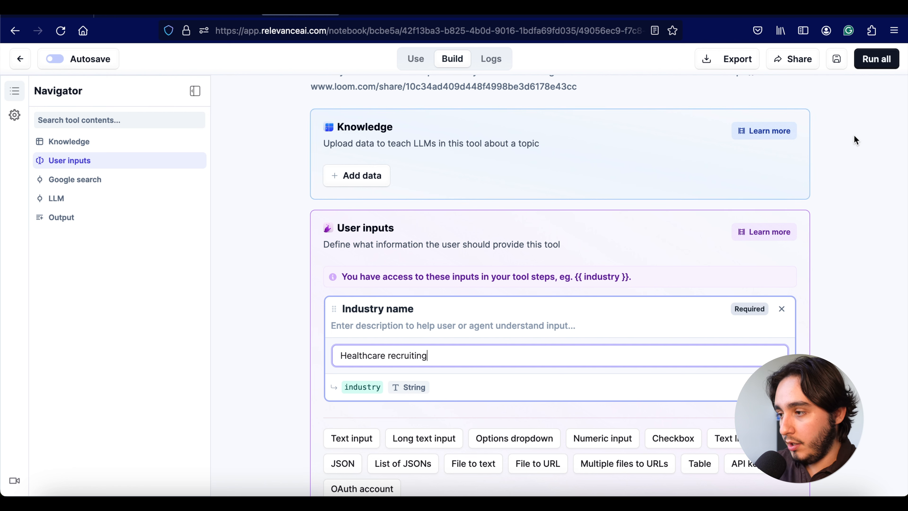
left_click(876, 59)
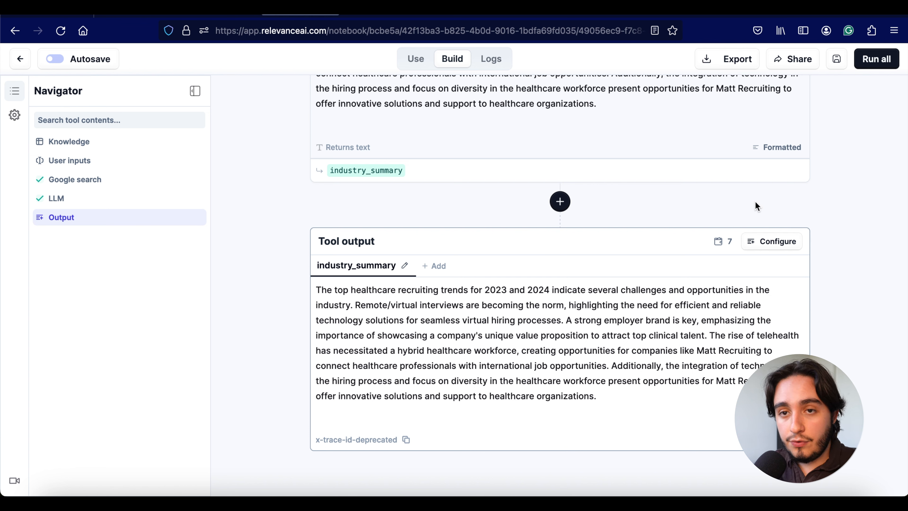
left_click(837, 67)
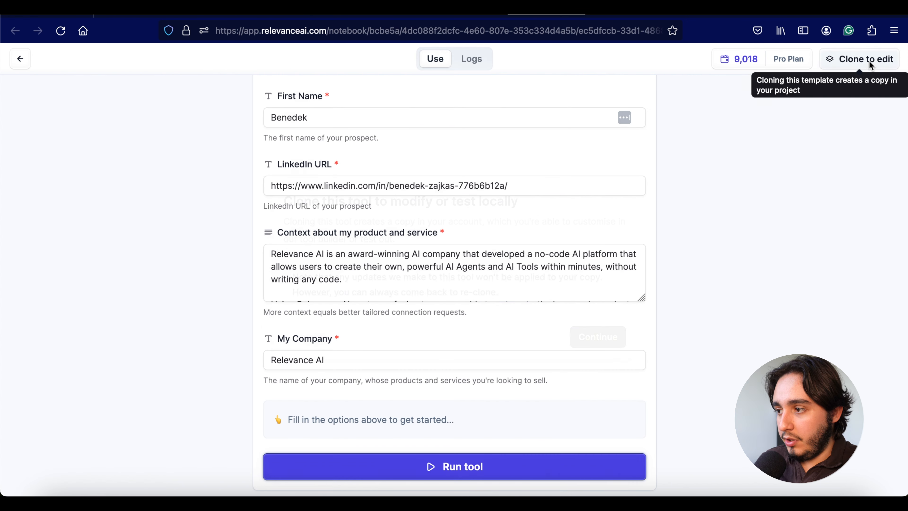
Clone the LinkedIn connection request personalisation template into the project as an editable copy.
left_click(868, 60)
left_click(594, 343)
left_click(591, 339)
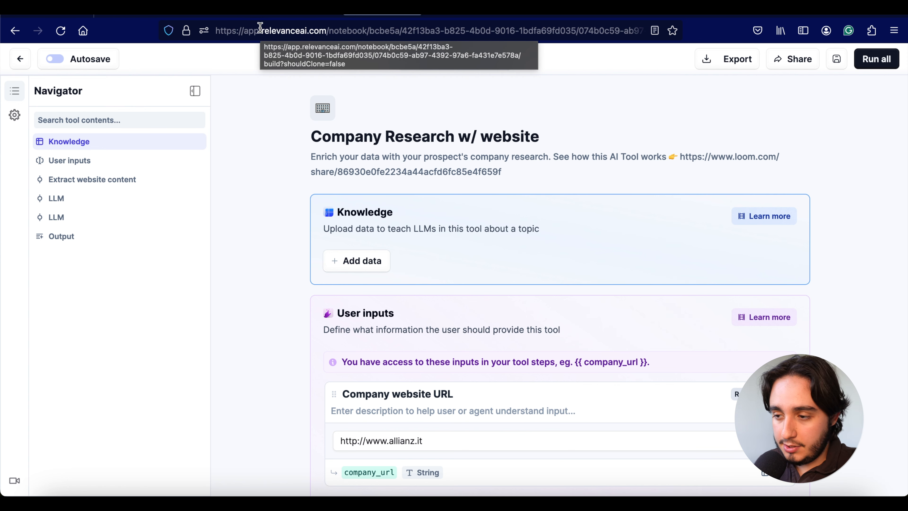
In the "Company Research w/ website" tool, show all user inputs and remove "Context about my product and service".
scroll(286, 200, "down", 5)
scroll(288, 199, "up", 5)
scroll(288, 199, "down", 5)
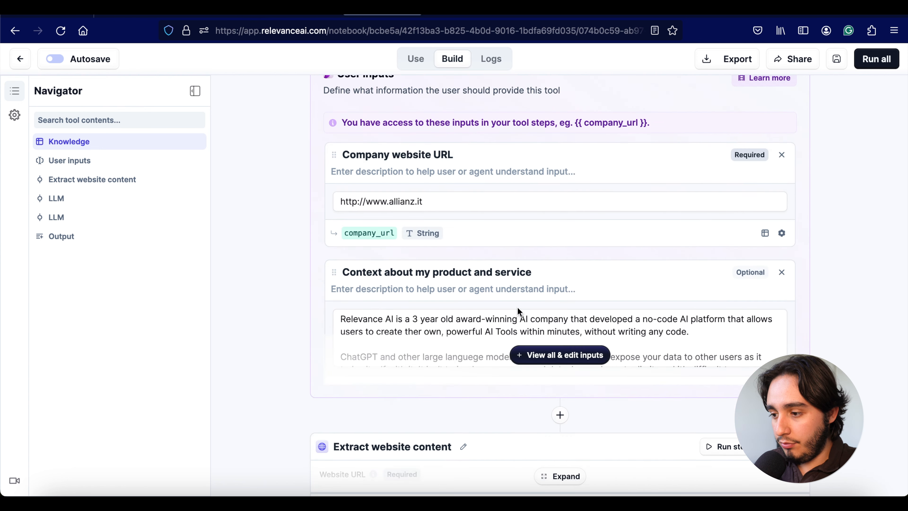
left_click(582, 354)
scroll(582, 349, "down", 1)
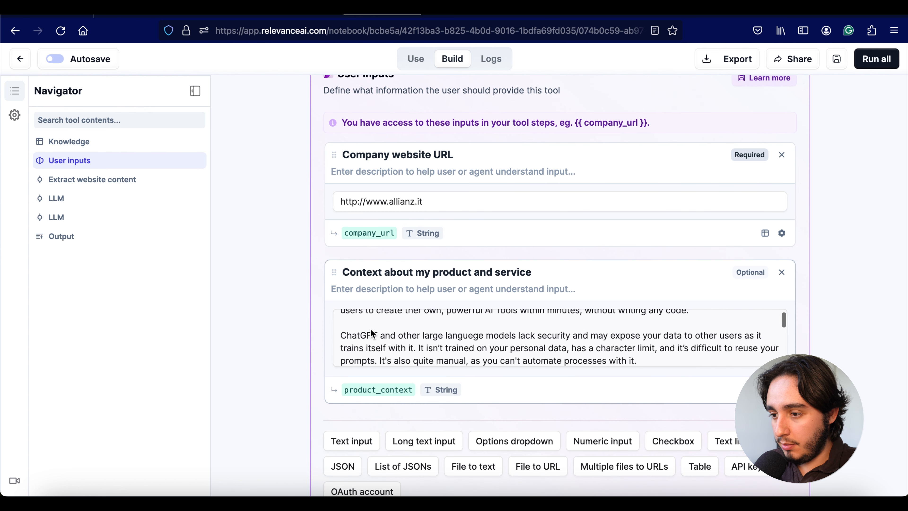
left_click(783, 272)
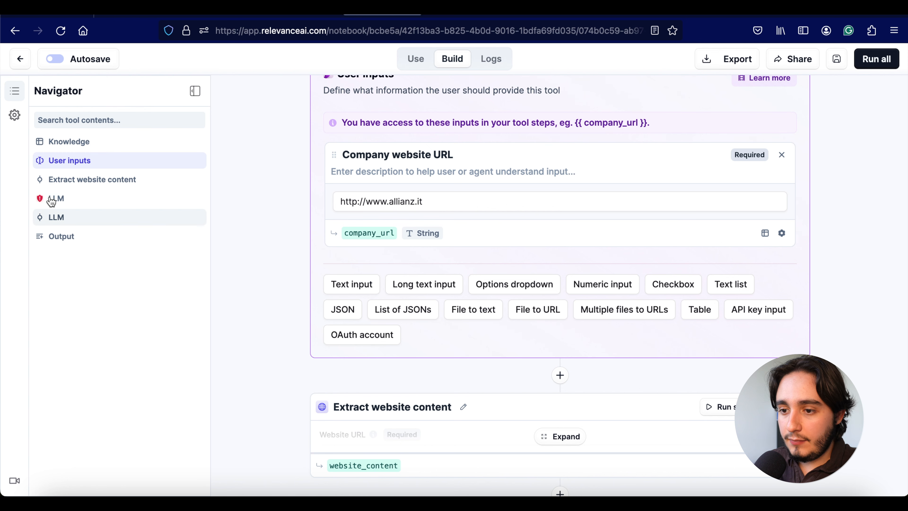
In the company_research LLM prompt, replace the quoted {{ product_context }} block with the Matt Recruiting description, without its introductory line.
left_click(197, 201)
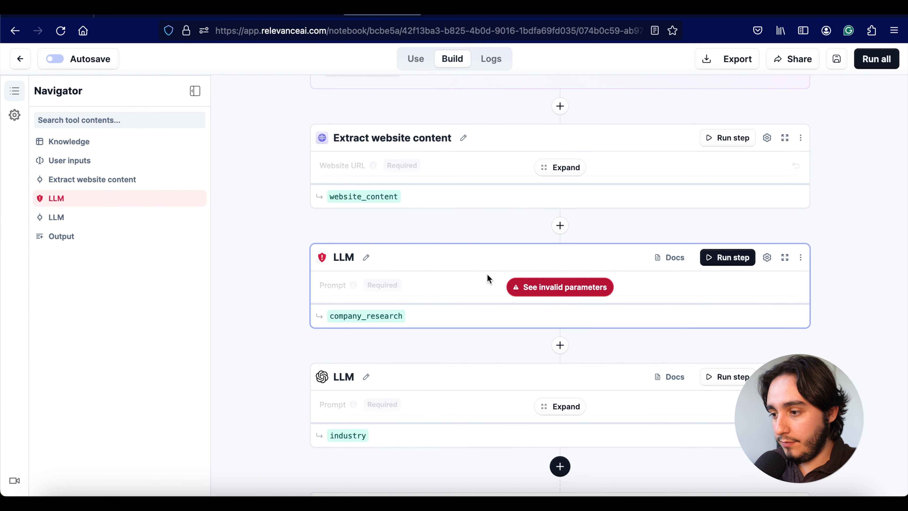
left_click(572, 288)
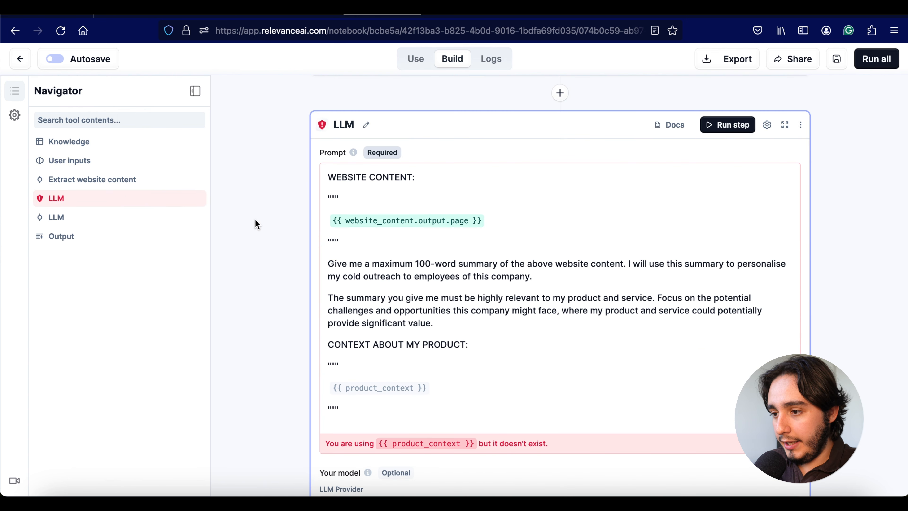
scroll(508, 283, "down", 4)
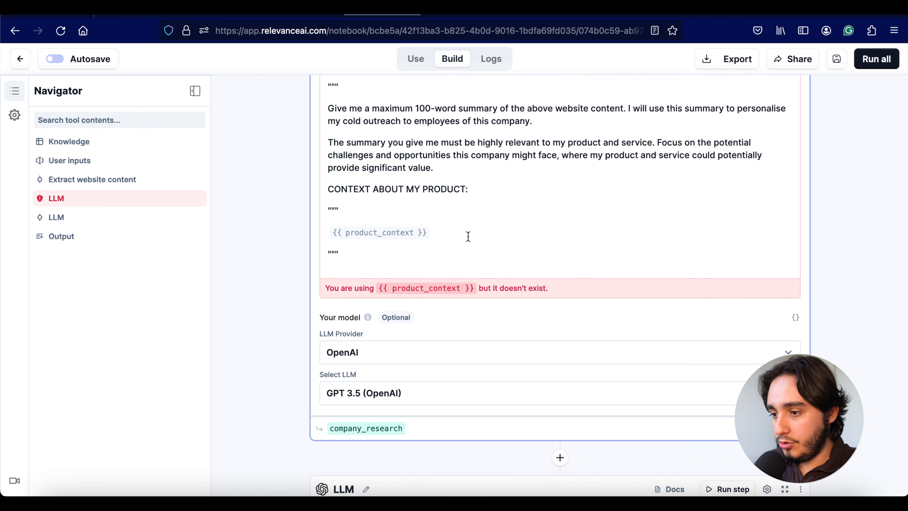
left_click(396, 259)
left_click(320, 207, "shift")
type("Here is some context on Matt Recruiting Matt Recruiting specializes in connecting healthcare professionals with international job opportunities, managing relocation logistics, navigating legal requirements, and validating credentials. They also assist in job placements, support work-life balance, and foster professional recognition, ensuring healthcare workers are satisfied and productive. For employers, this means access to a diverse and qualified talent pool, streamlined hiring processes, and a motivated workforce, all backed by long-term partnerships dedicated to workforce development.")
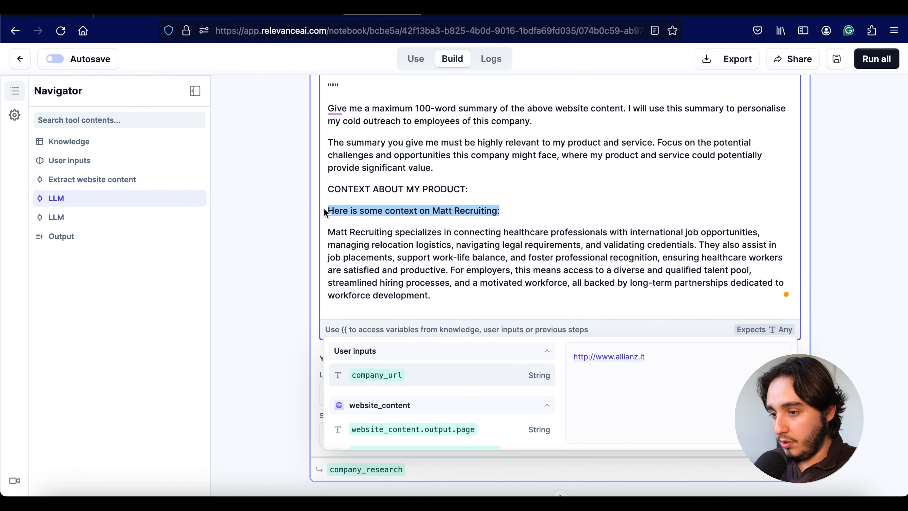
key("BackSpace")
triple_click(419, 276)
left_click(243, 215)
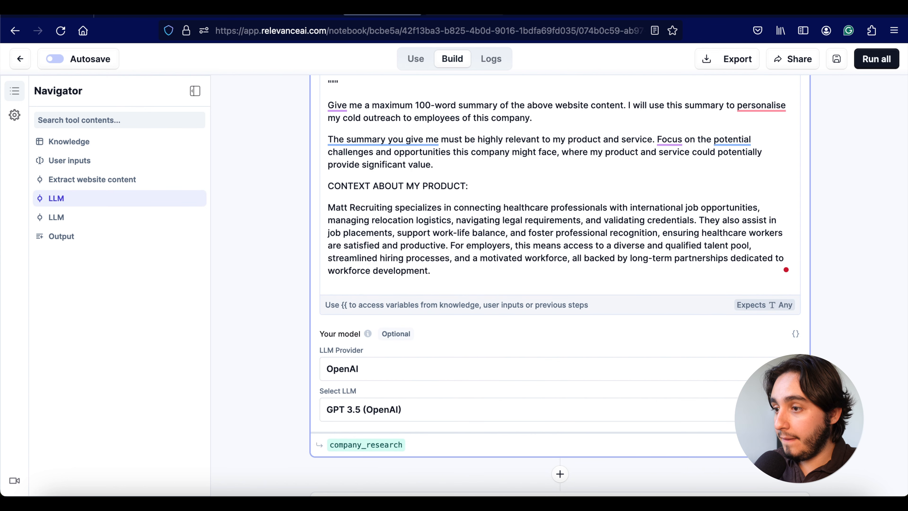
Switch to the cloned tool with the Company name and Role to find inputs and look over its steps.
left_click(464, 9)
left_click(368, 15)
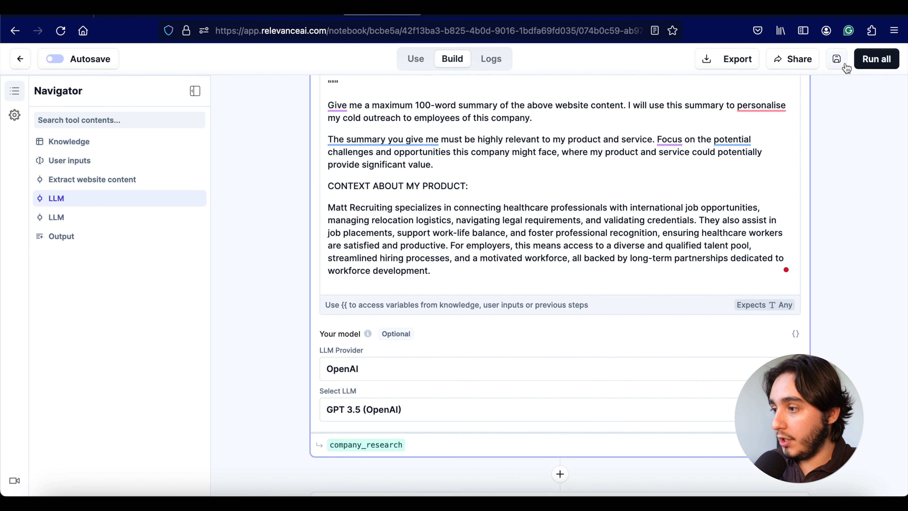
left_click(475, 17)
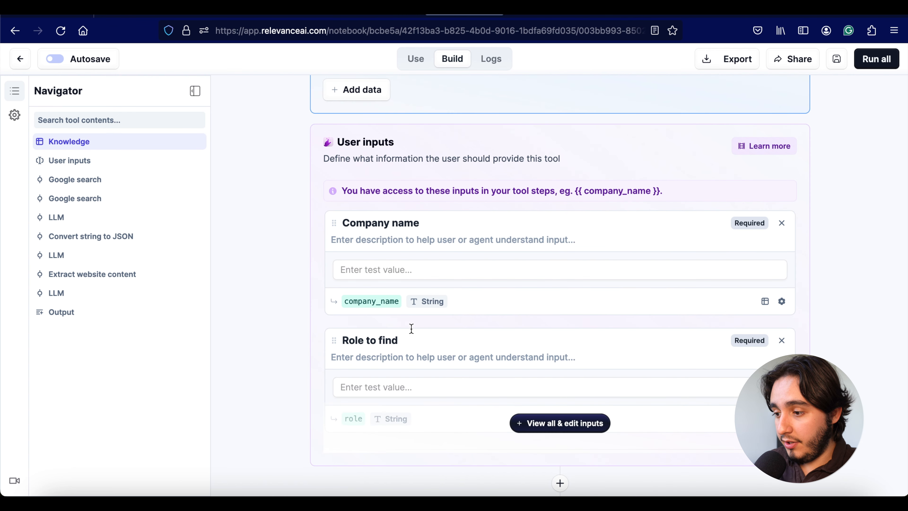
scroll(487, 320, "down", 3)
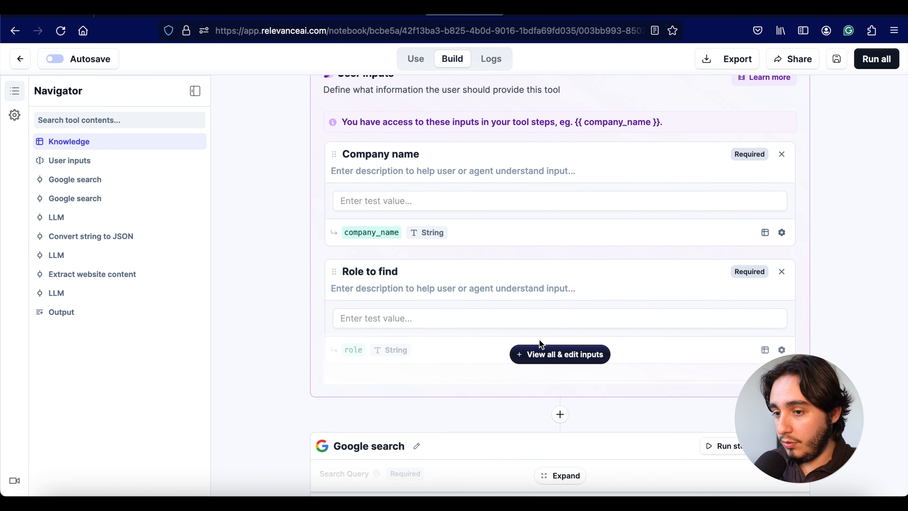
scroll(270, 308, "down", 15)
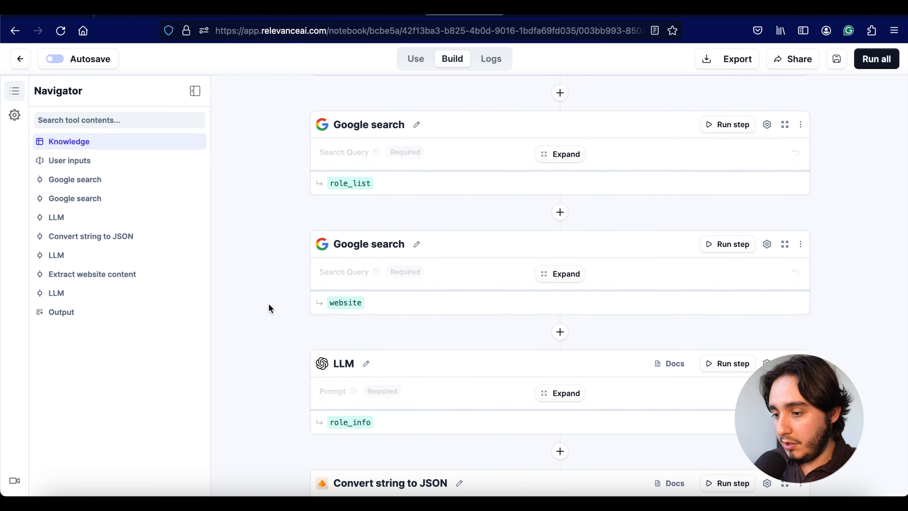
scroll(270, 309, "down", 8)
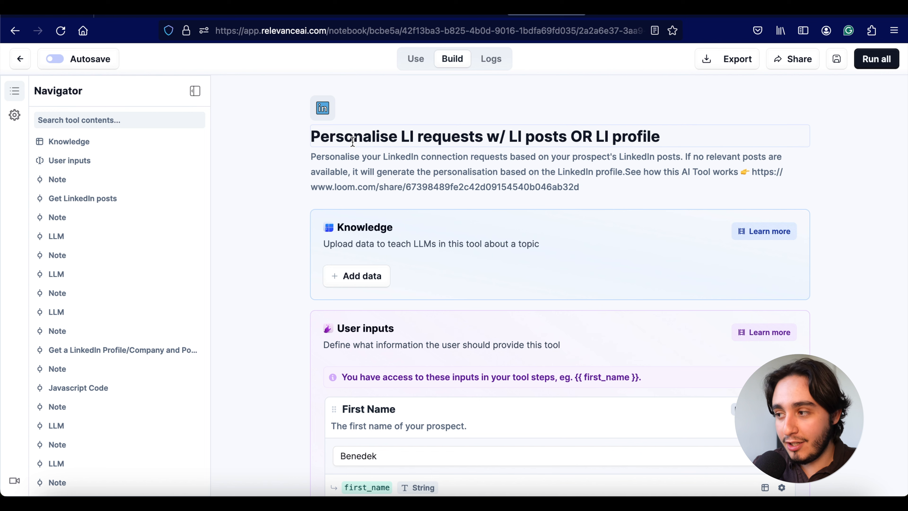
Run the whole "Personalise LI requests w/ LI posts OR LI profile" tool and review its output and final Javascript Code step.
left_click(878, 61)
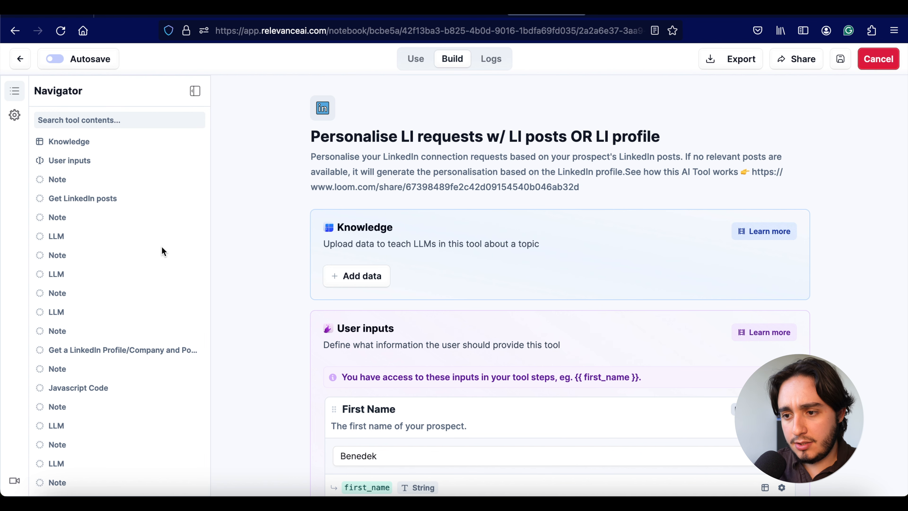
scroll(151, 250, "down", 2)
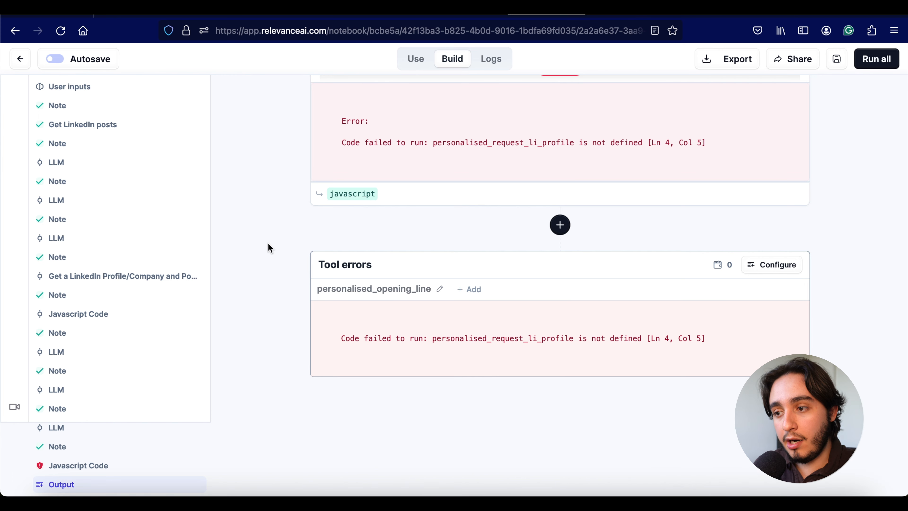
scroll(268, 247, "up", 2)
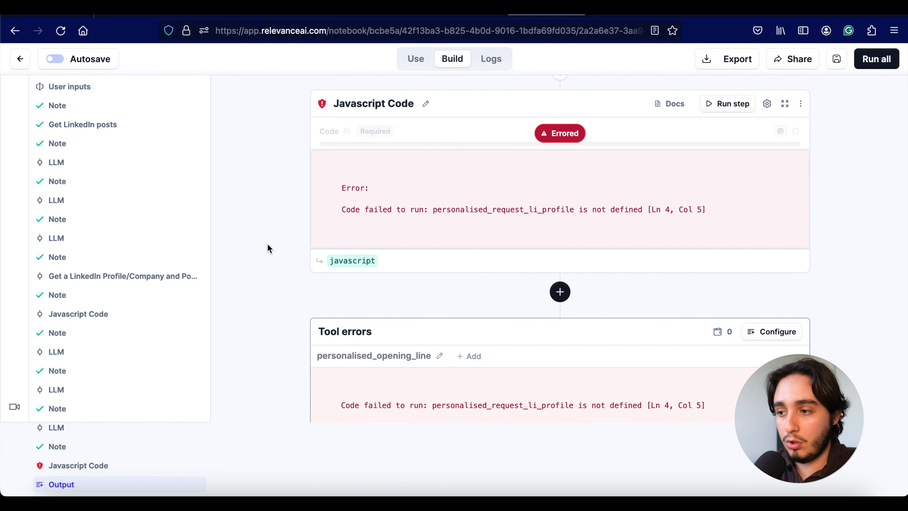
scroll(269, 248, "up", 10)
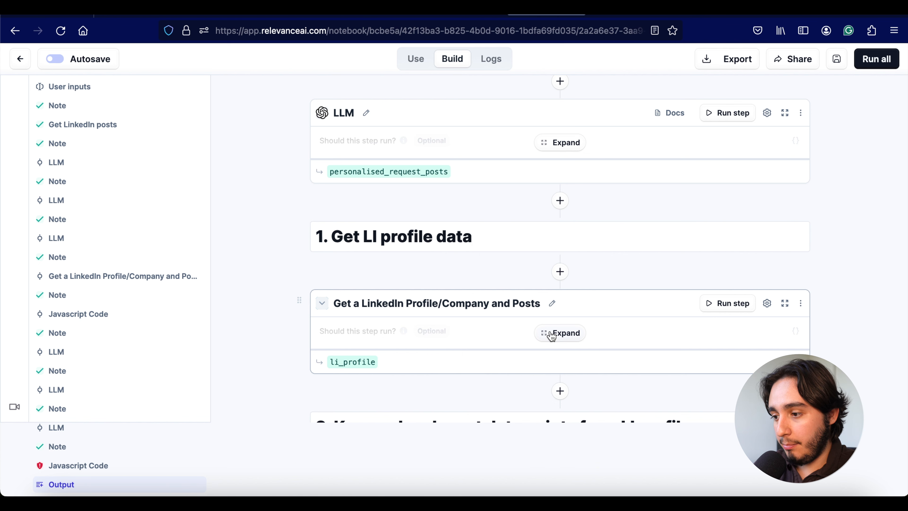
Expand the "Get a LinkedIn Profile/Company and Posts" step and remove its run conditions.
left_click(551, 333)
scroll(612, 328, "down", 4)
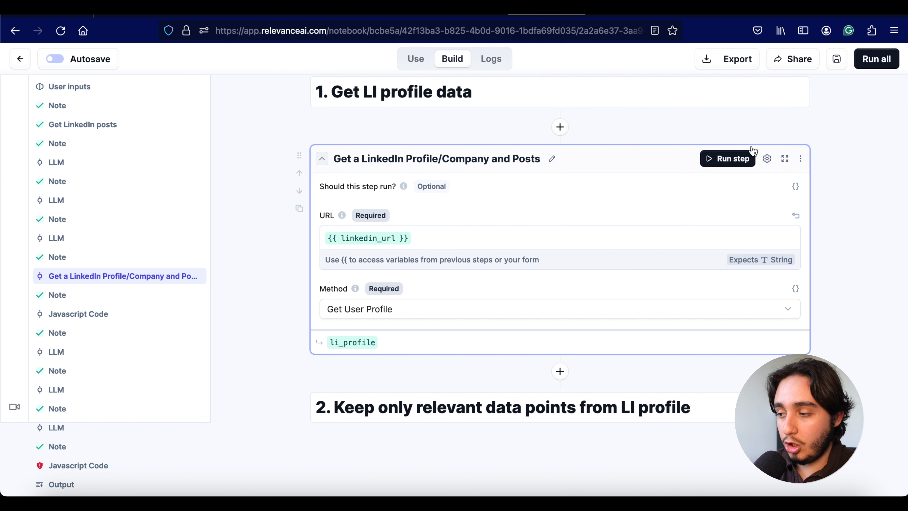
left_click(800, 159)
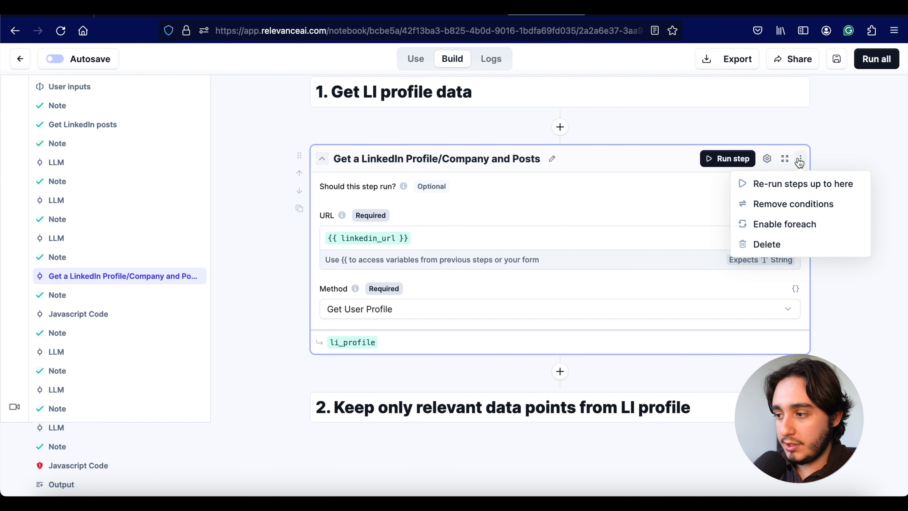
left_click(795, 205)
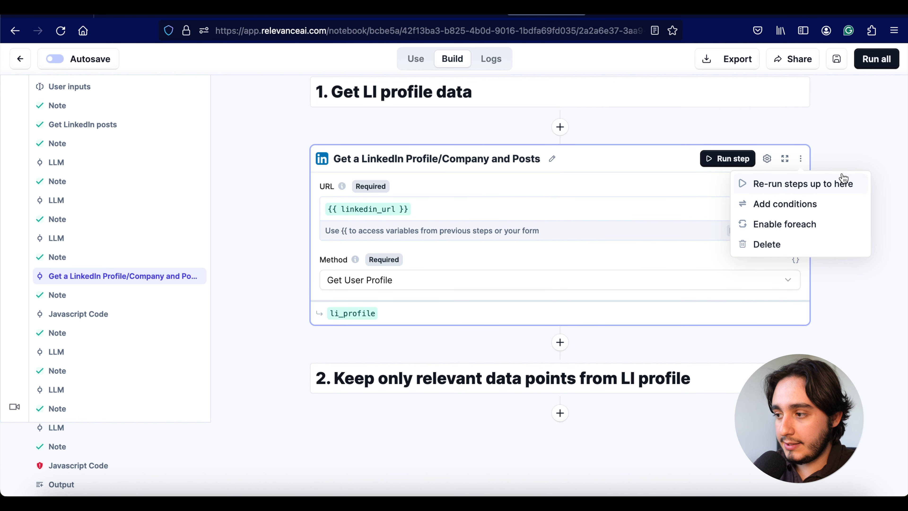
left_click(853, 161)
scroll(844, 241, "down", 2)
scroll(844, 242, "down", 1)
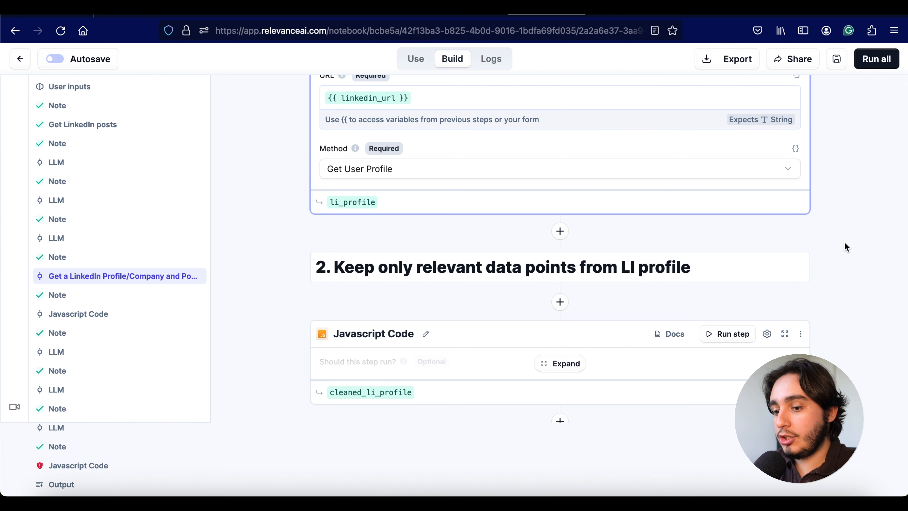
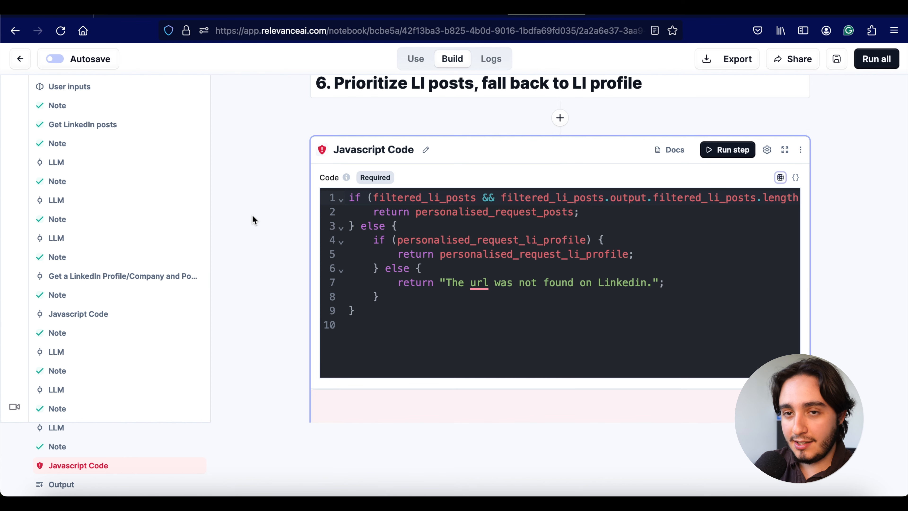
Show all user inputs of the LinkedIn request tool and remove the "Context about my product and service" input.
scroll(251, 214, "up", 2)
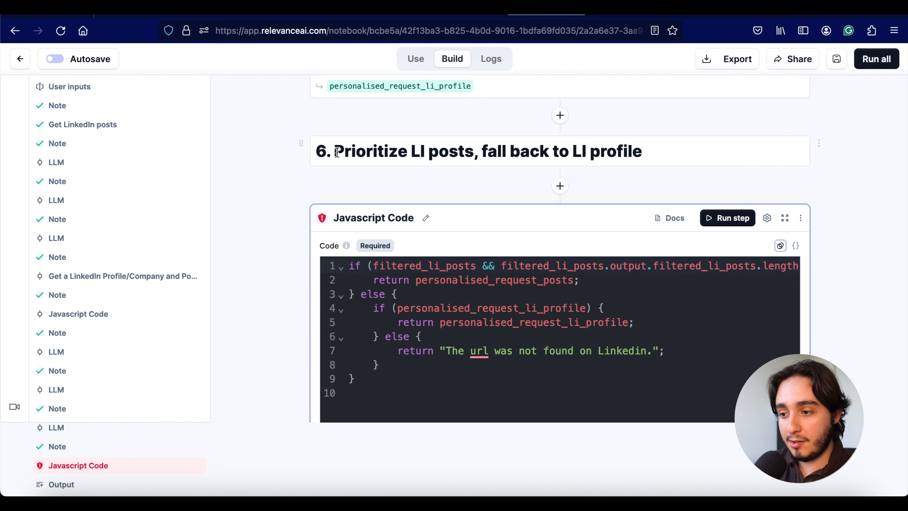
scroll(309, 182, "up", 5)
scroll(308, 182, "up", 20)
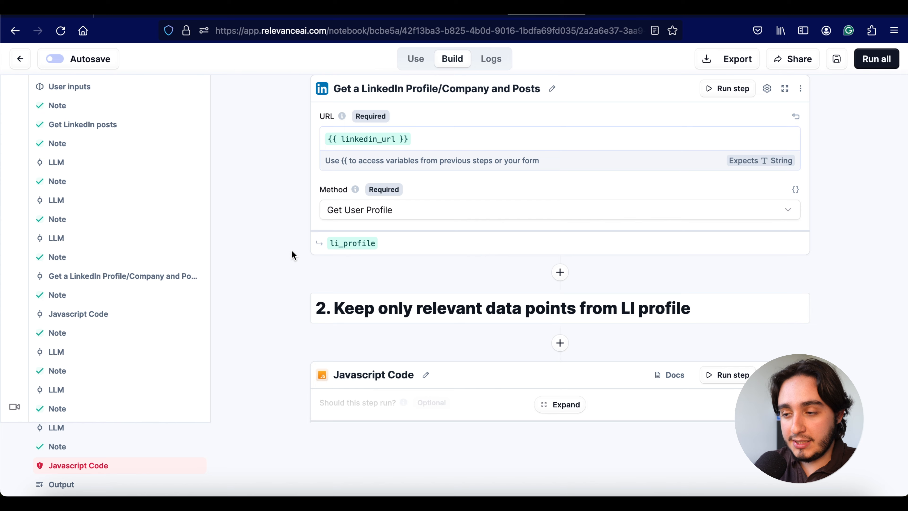
scroll(292, 255, "up", 10)
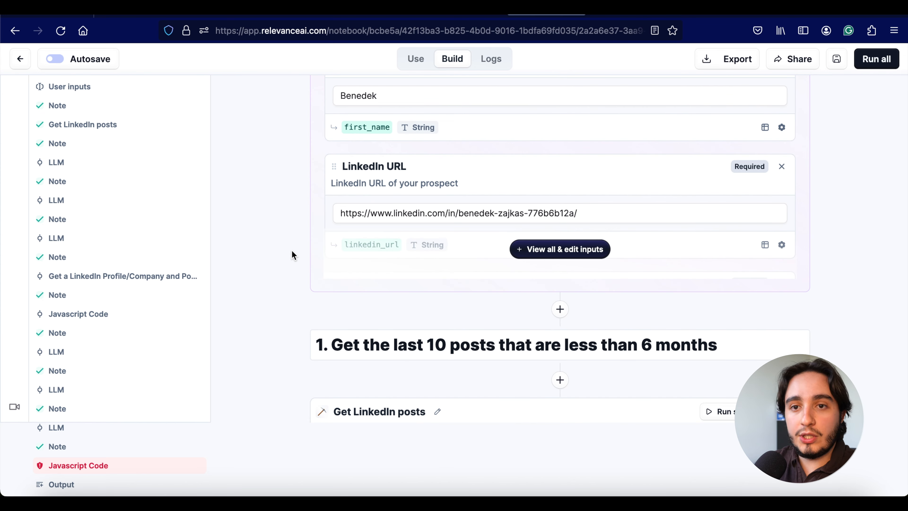
left_click(559, 253)
scroll(596, 273, "down", 3)
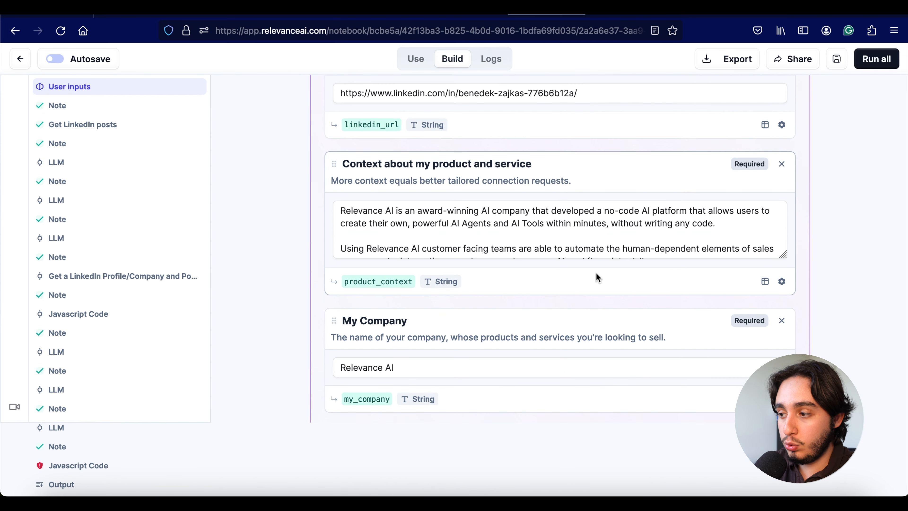
scroll(596, 278, "up", 2)
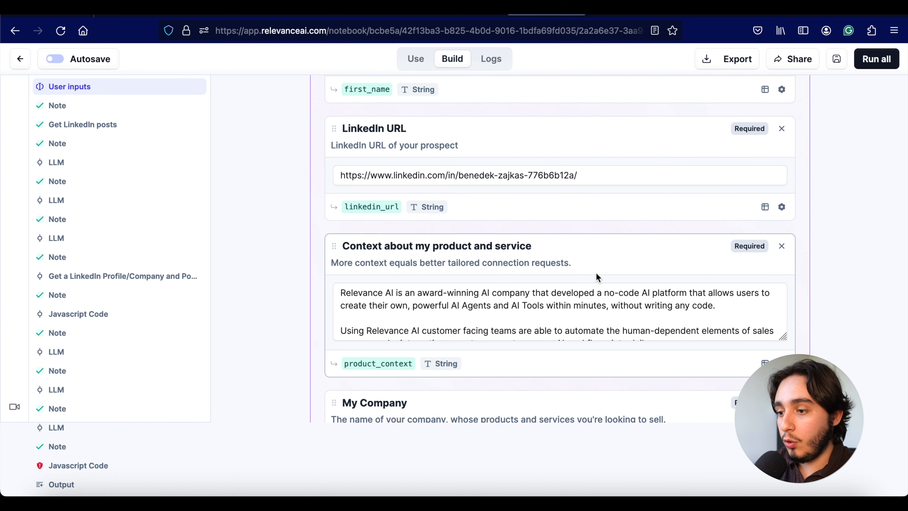
left_click(782, 246)
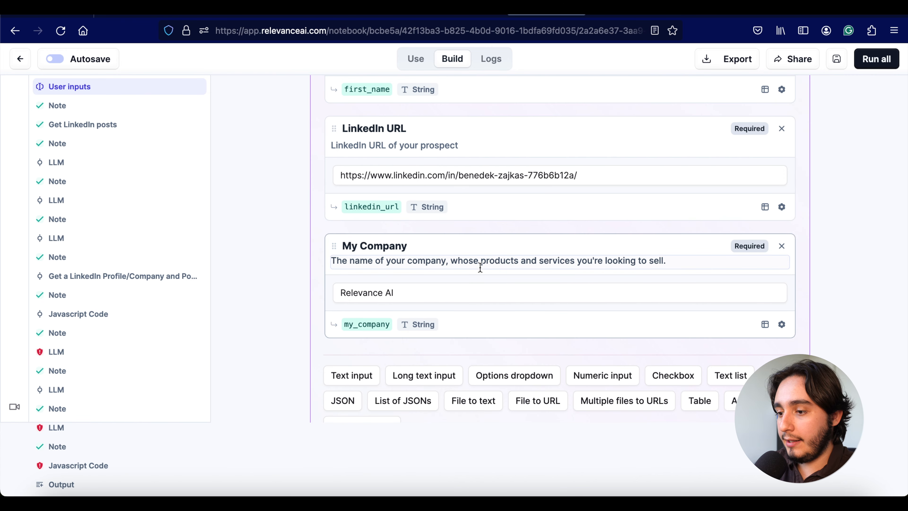
Remove the "My Company" user input from the LinkedIn request tool and run all of its steps again.
left_click(783, 247)
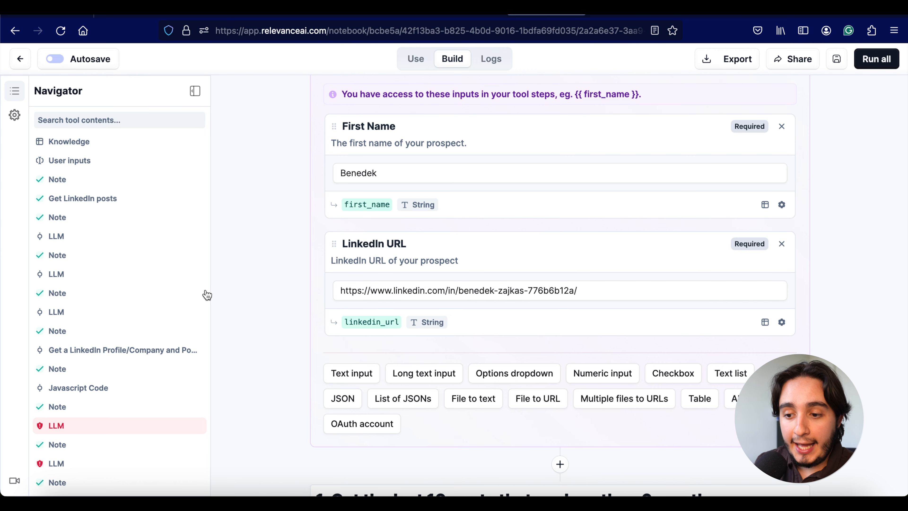
scroll(171, 322, "down", 2)
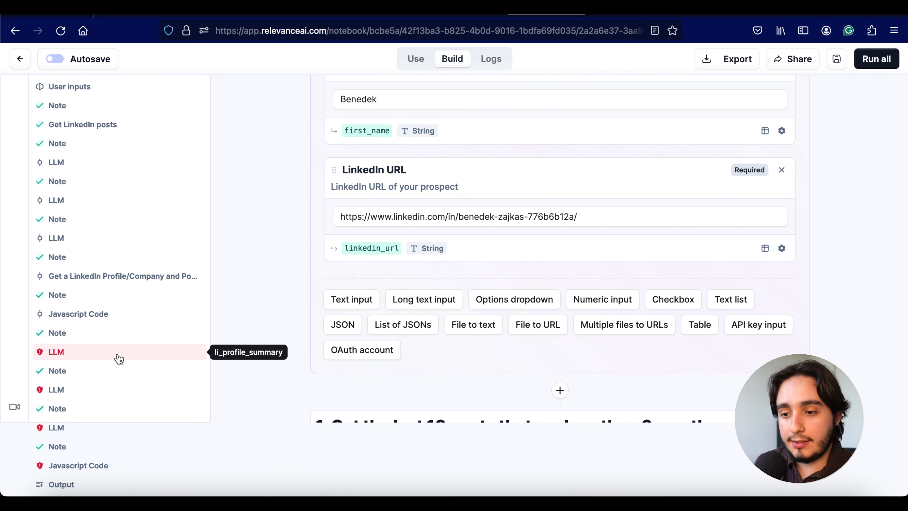
left_click(191, 352)
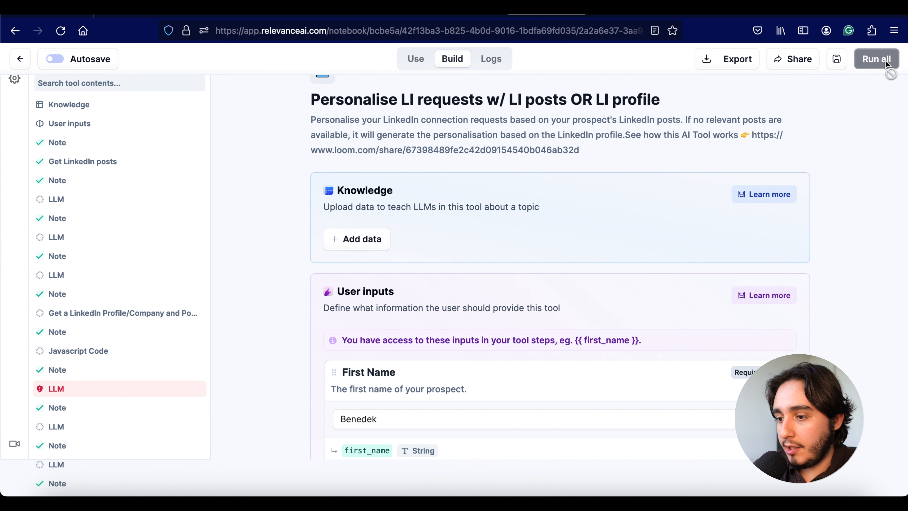
left_click(874, 68)
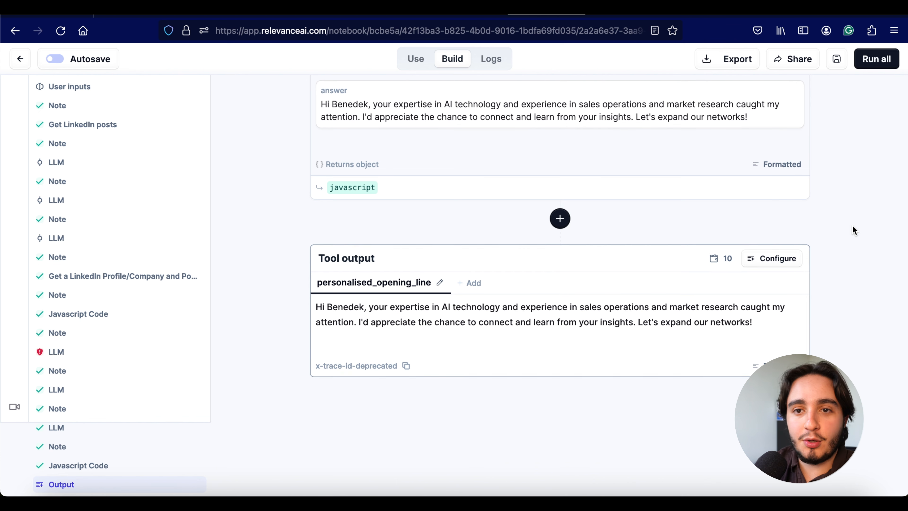
Review the generated personalised opening line together with the code that chooses between the posts and profile requests.
scroll(853, 227, "up", 9)
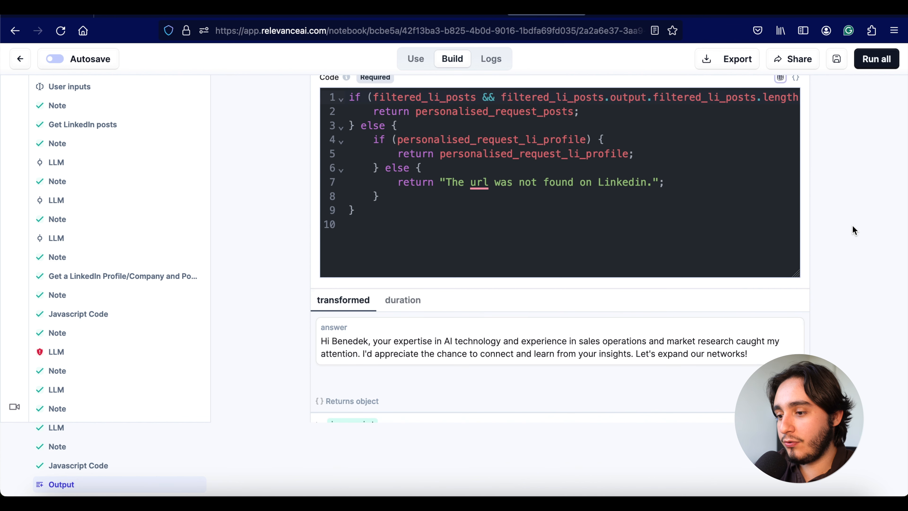
scroll(852, 227, "down", 7)
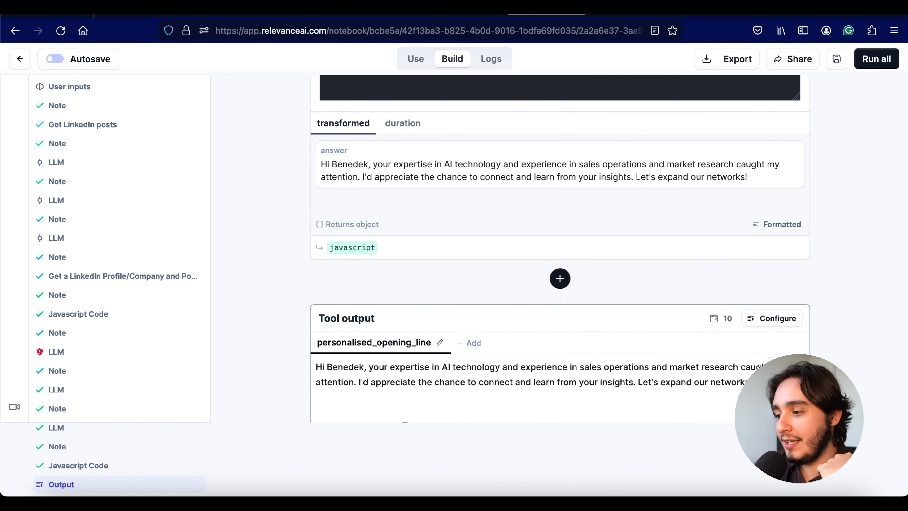
left_click_drag(531, 402, 360, 383)
scroll(360, 382, "down", 1)
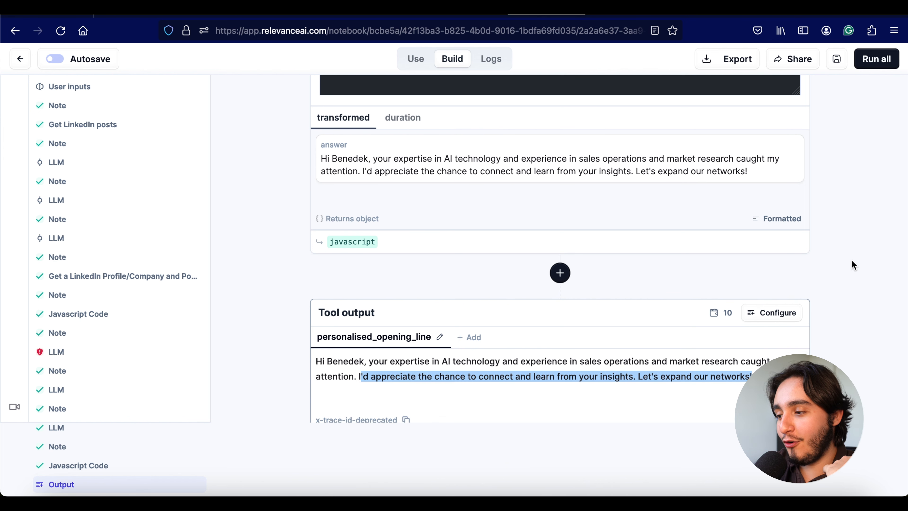
left_click(869, 257)
scroll(869, 258, "up", 4)
scroll(870, 258, "up", 1)
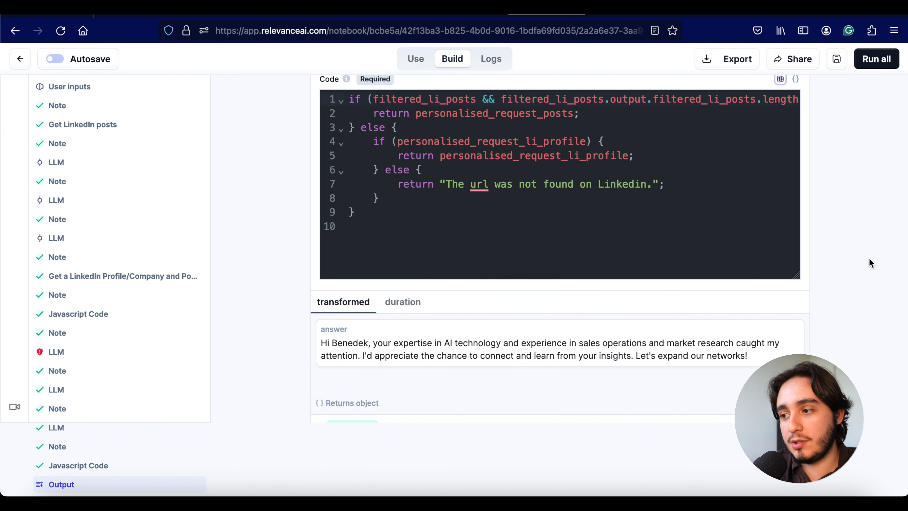
scroll(869, 259, "down", 5)
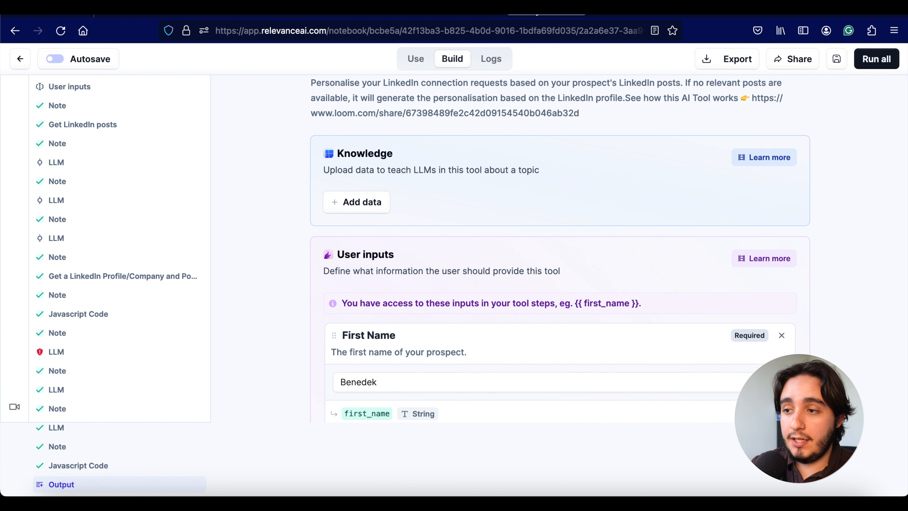
Leave the tool editor for the list of your tools and open the page for creating a new tool.
left_click(20, 58)
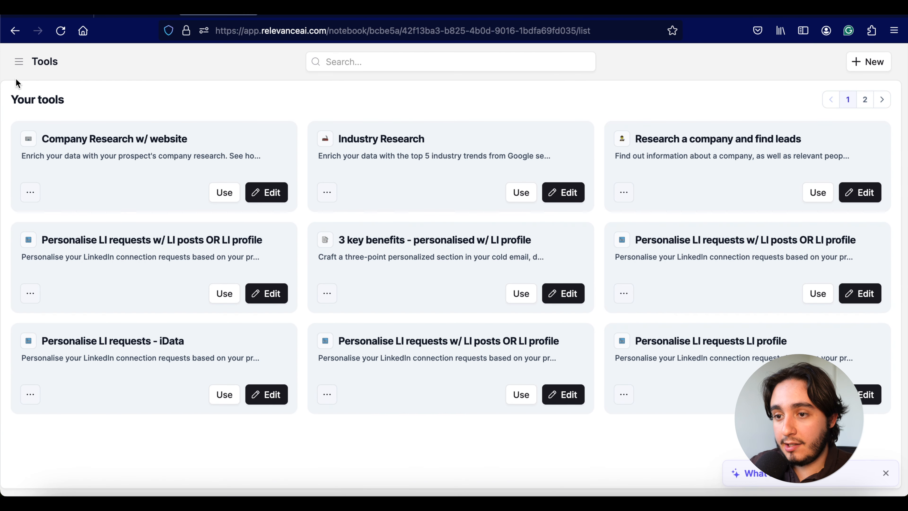
left_click(19, 61)
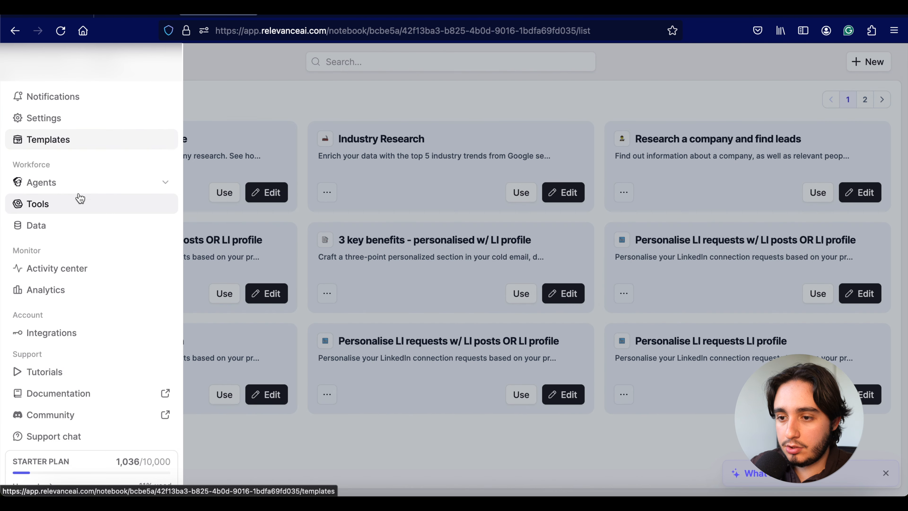
left_click(259, 106)
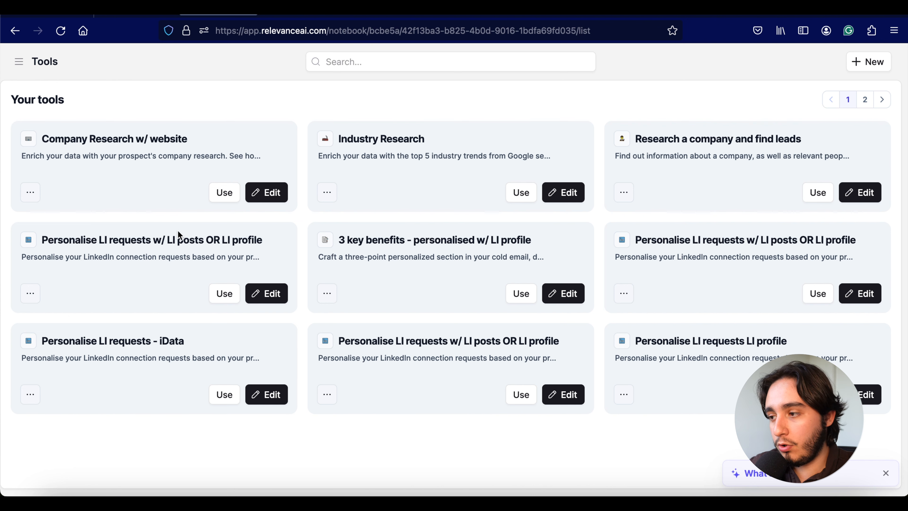
left_click(860, 64)
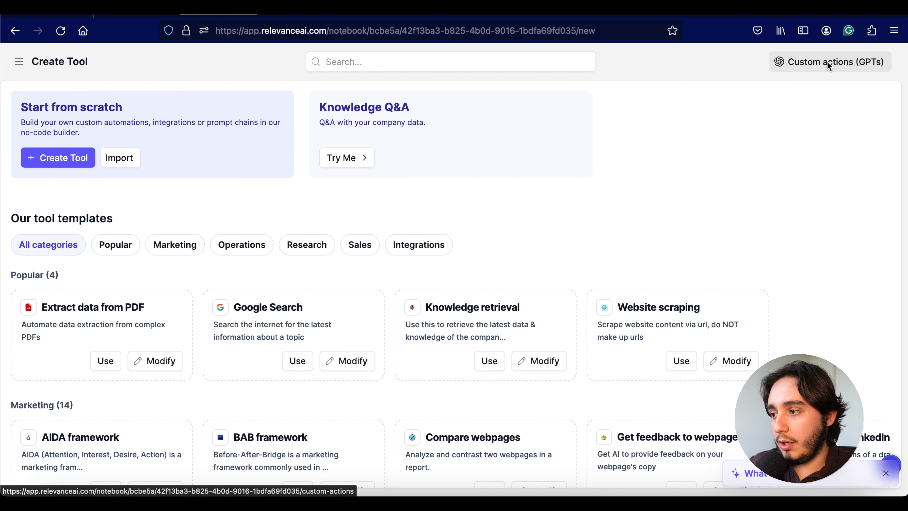
Open the custom GPT actions setup and select Company Research w/ website, Industry Research, Research a company and find leads, and the first Personalise LI requests tool.
left_click(808, 61)
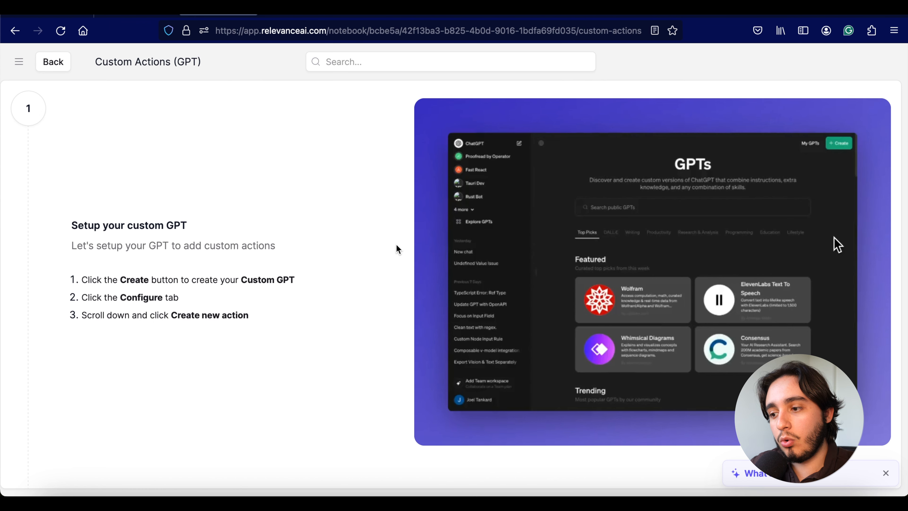
scroll(403, 225, "down", 7)
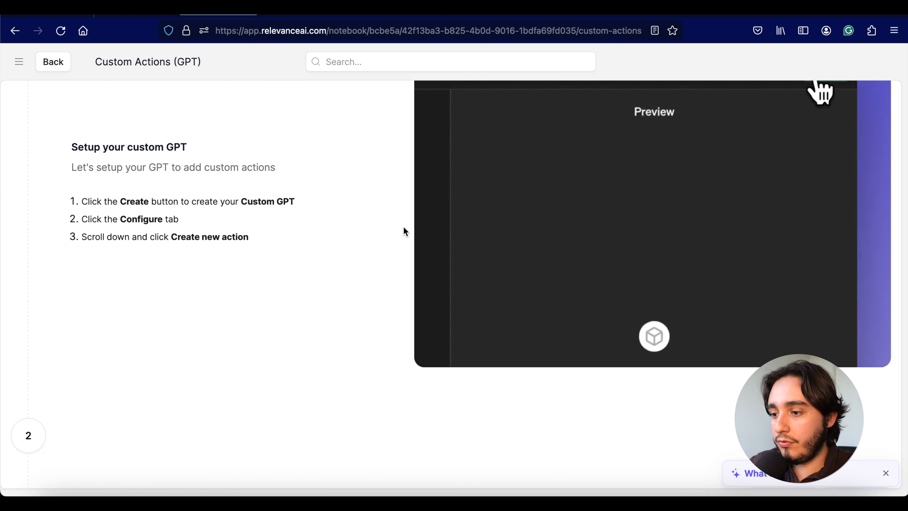
scroll(403, 229, "down", 6)
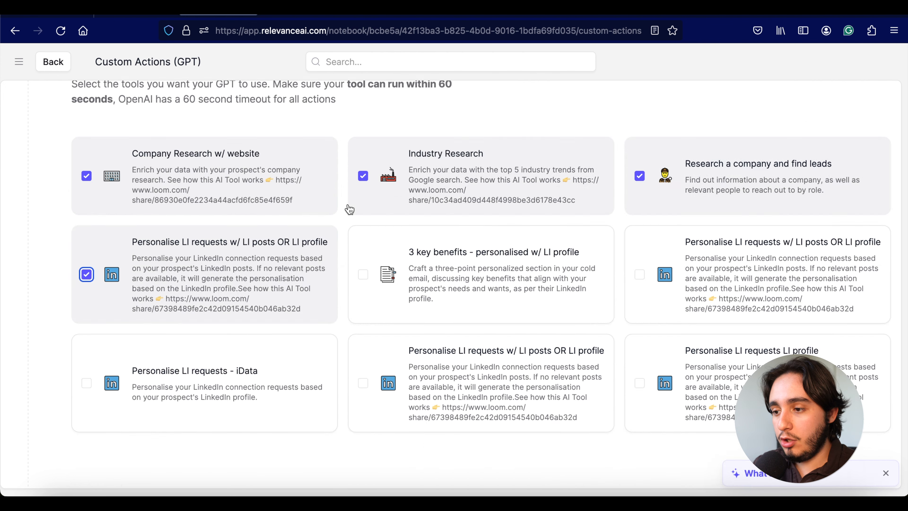
Generate the API key that gives the GPT access to Relevance AI and copy the authorization token.
scroll(348, 209, "down", 10)
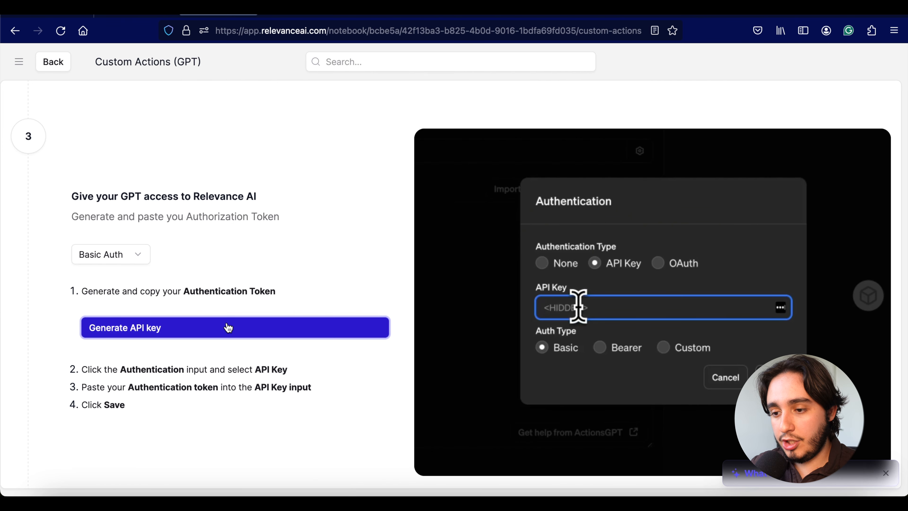
left_click(228, 327)
left_click(372, 307)
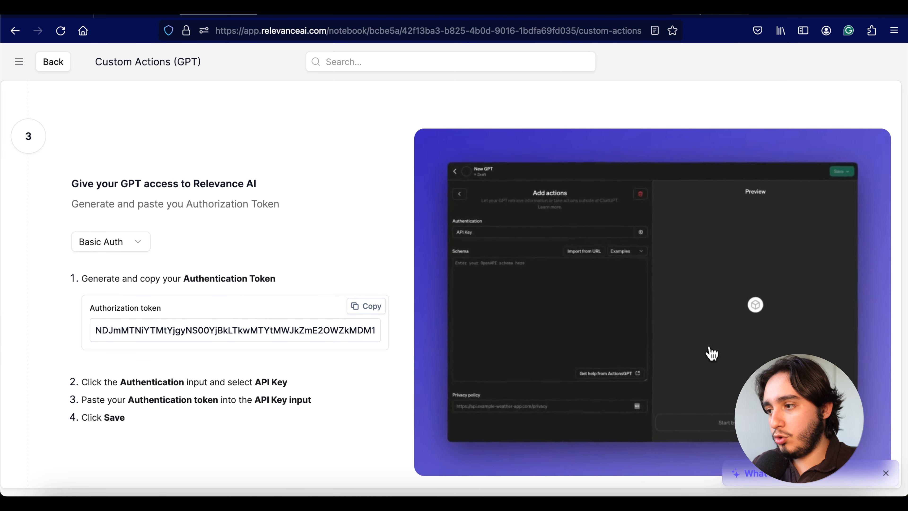
Switch to the "Outreach Assistant - Matt Recruiting" GPT editor in ChatGPT and create a new action.
left_click(710, 9)
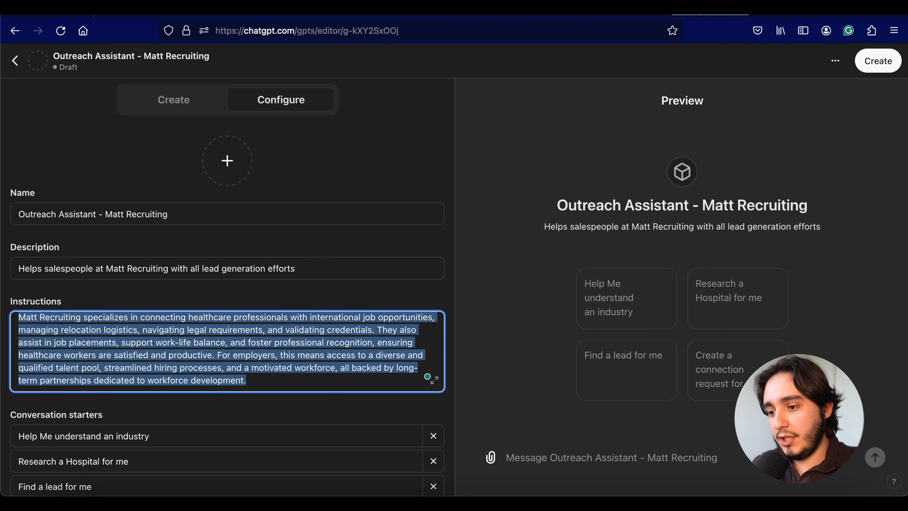
left_click(258, 306)
scroll(261, 307, "down", 4)
scroll(261, 307, "down", 4)
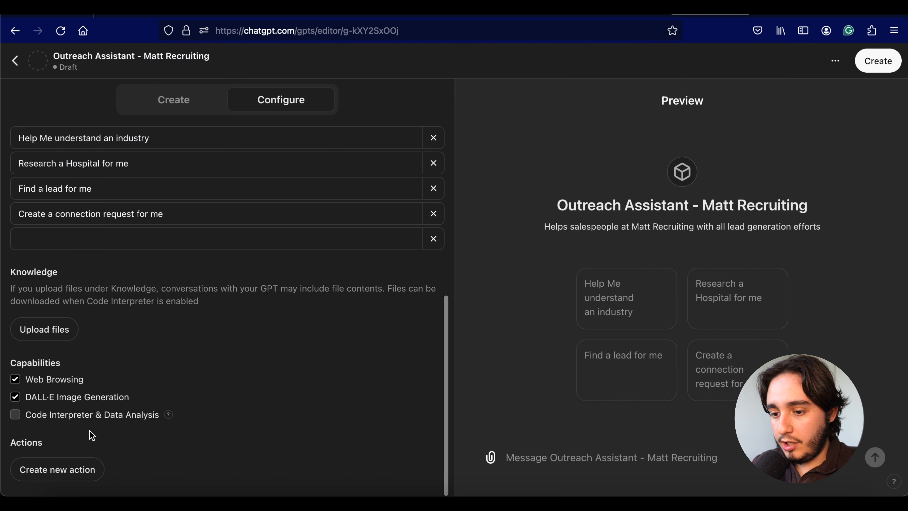
left_click(56, 469)
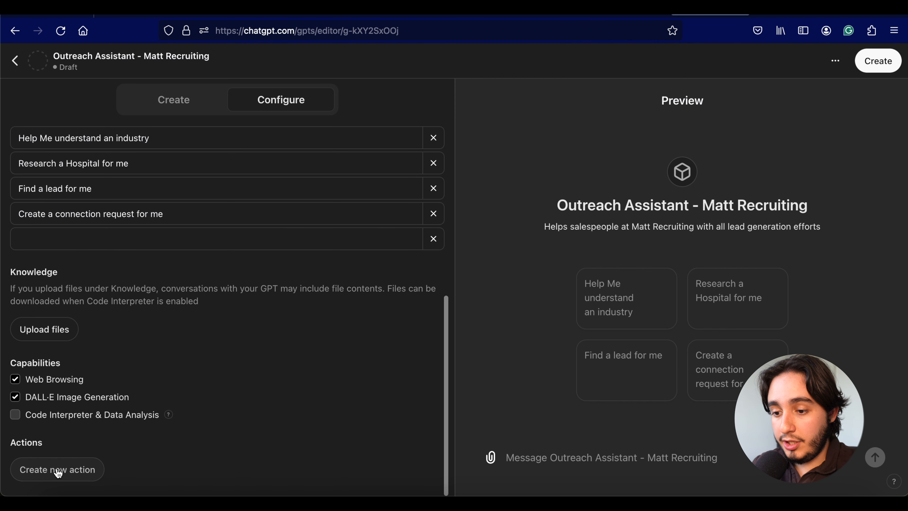
Set the action's authentication type to API Key with Basic auth, paste the copied authorization token as the API key, and save.
left_click(291, 184)
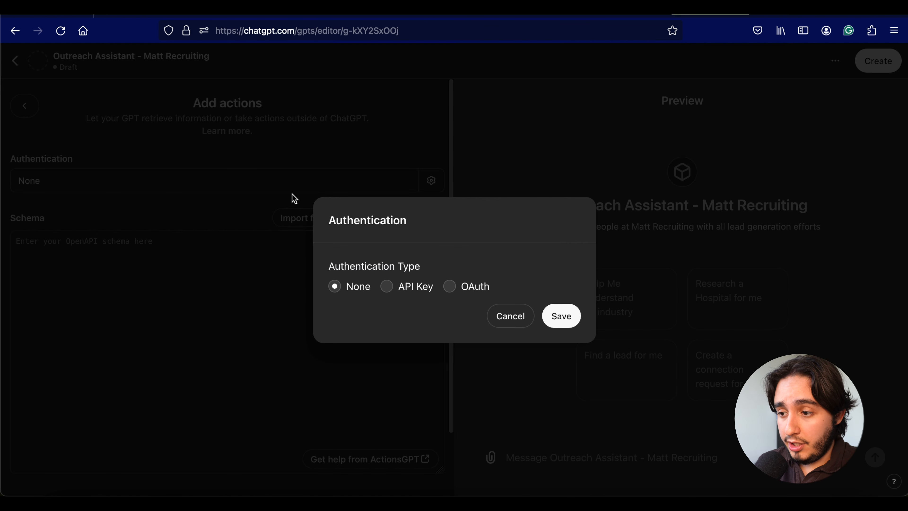
left_click(386, 290)
left_click(385, 289)
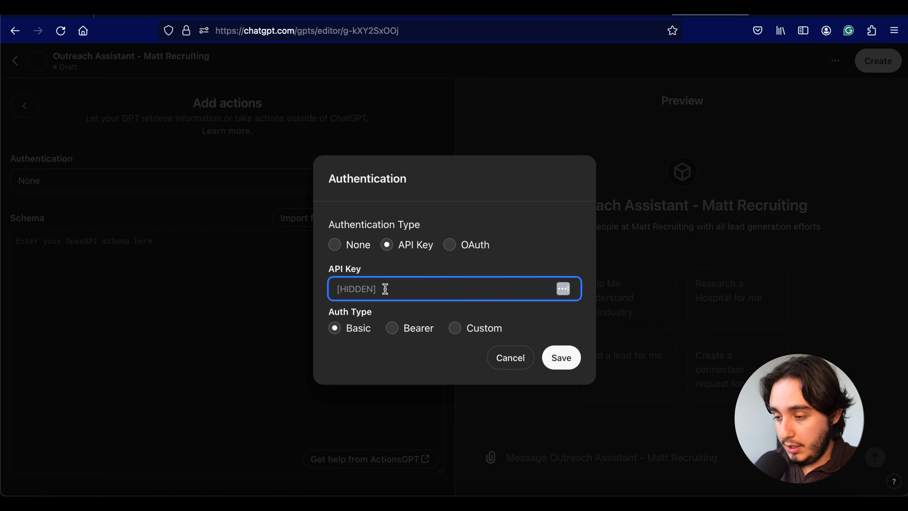
key("super+v")
left_click(564, 359)
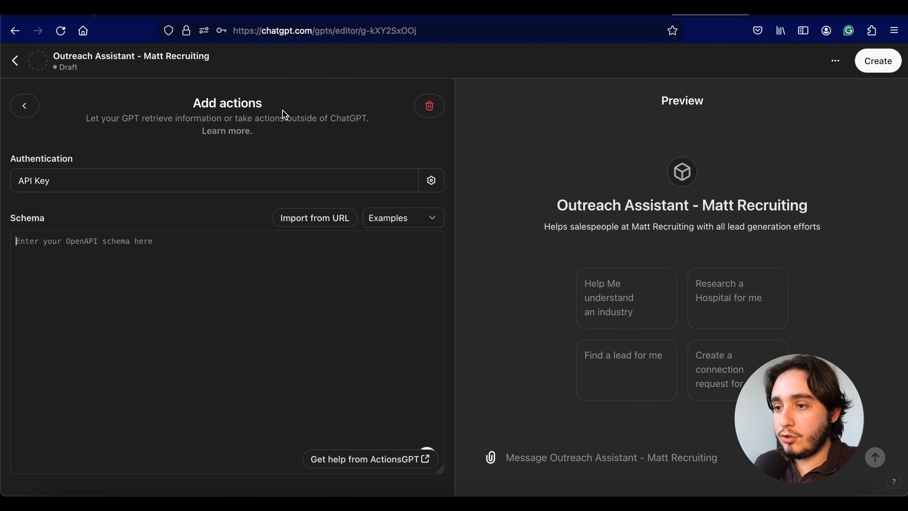
Switch back to the Relevance AI custom actions guide, then generate and copy the Open API schema for the selected tools.
left_click(220, 15)
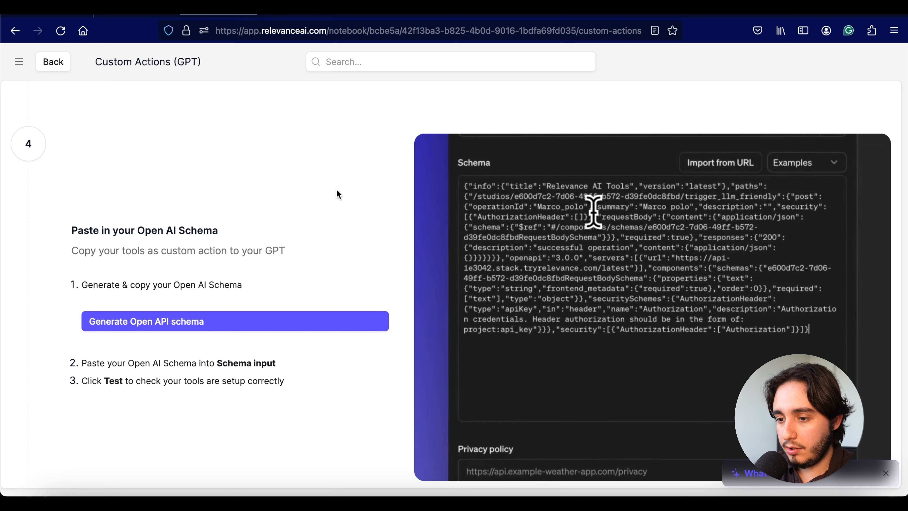
left_click(205, 319)
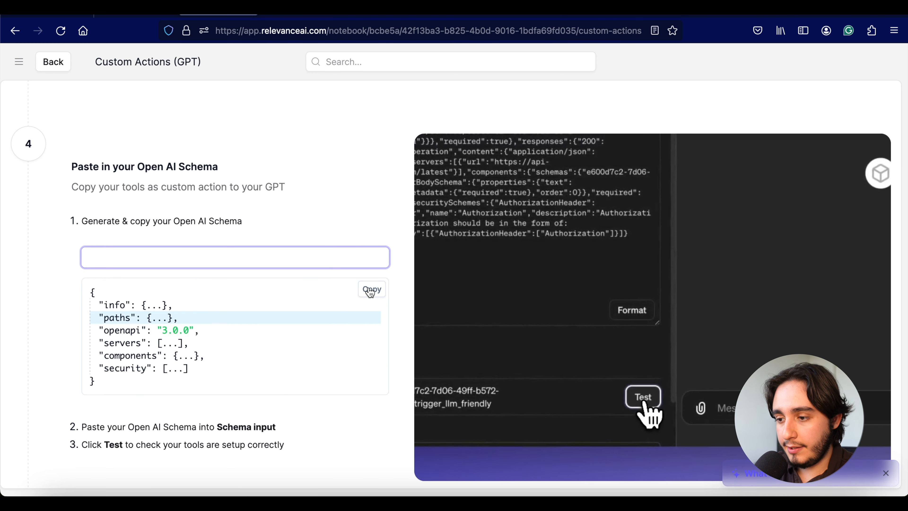
left_click(371, 290)
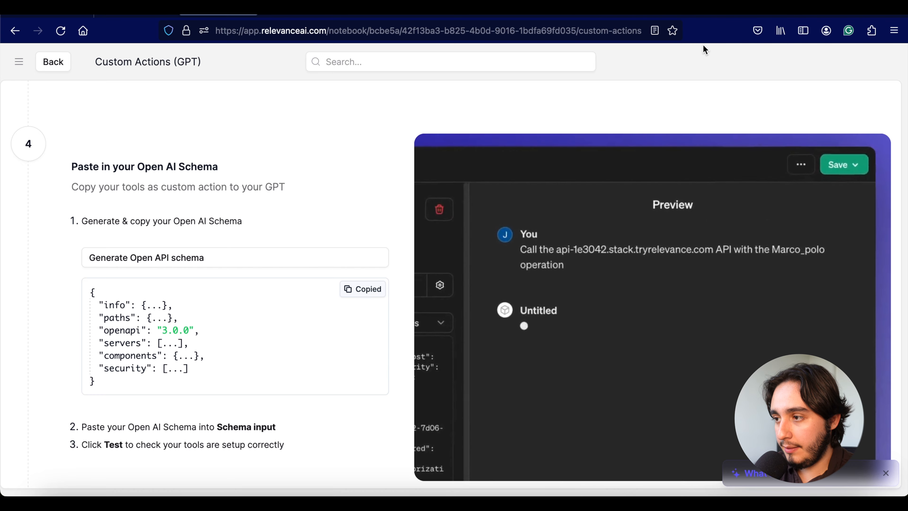
Switch to the ChatGPT action editor, paste the Open API schema into the action's schema, and format it.
left_click(710, 7)
left_click(226, 299)
key("super+v")
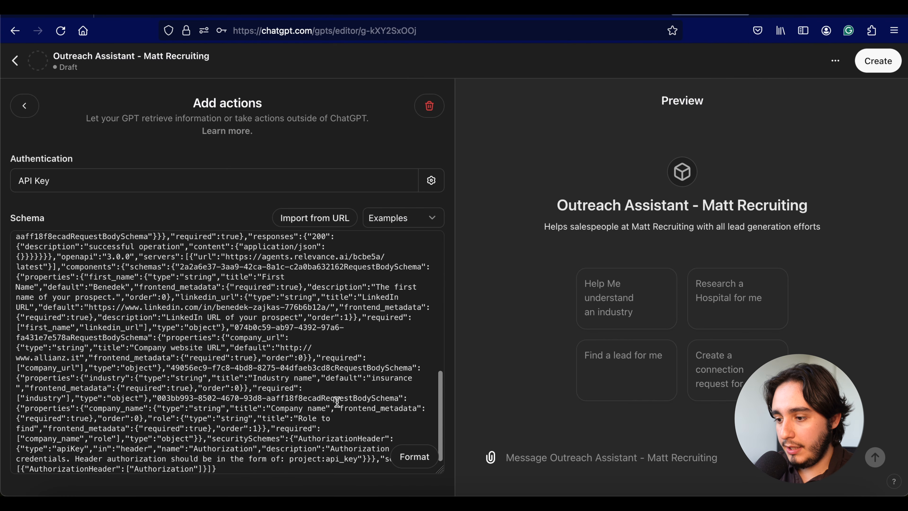
left_click(408, 459)
Look through the formatted schema and search it for "open" to examine the openapi version entry.
key("super+f")
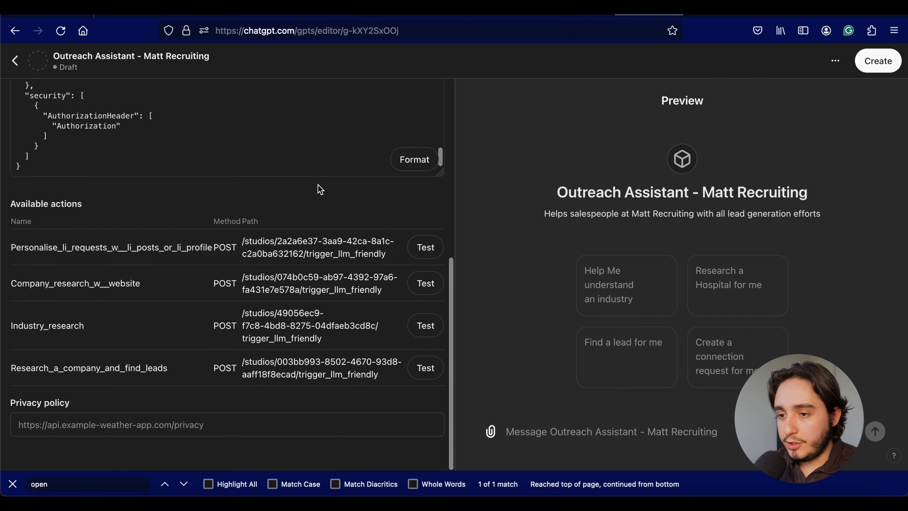
scroll(220, 236, "up", 3)
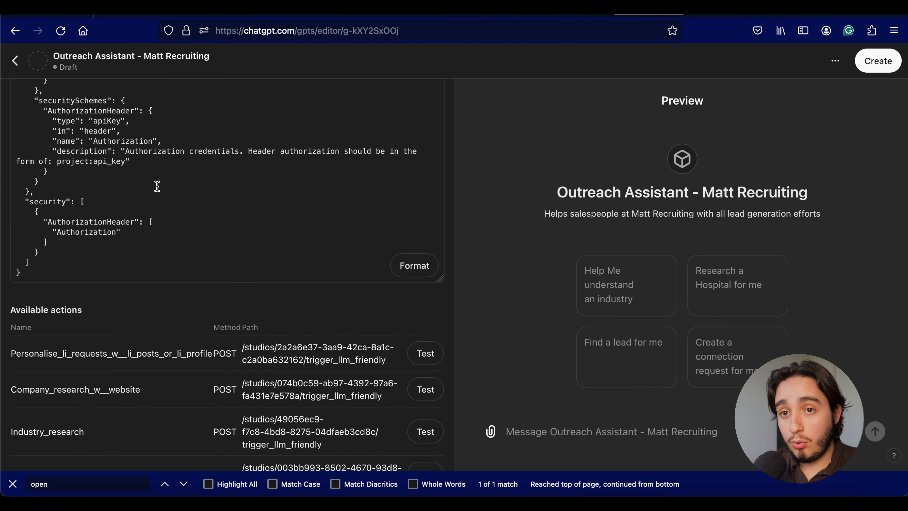
scroll(157, 186, "up", 10)
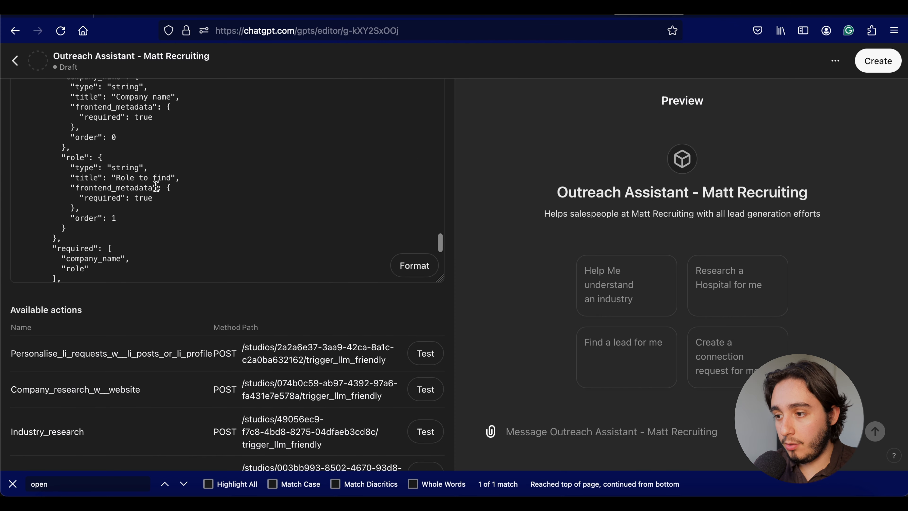
scroll(156, 186, "up", 5)
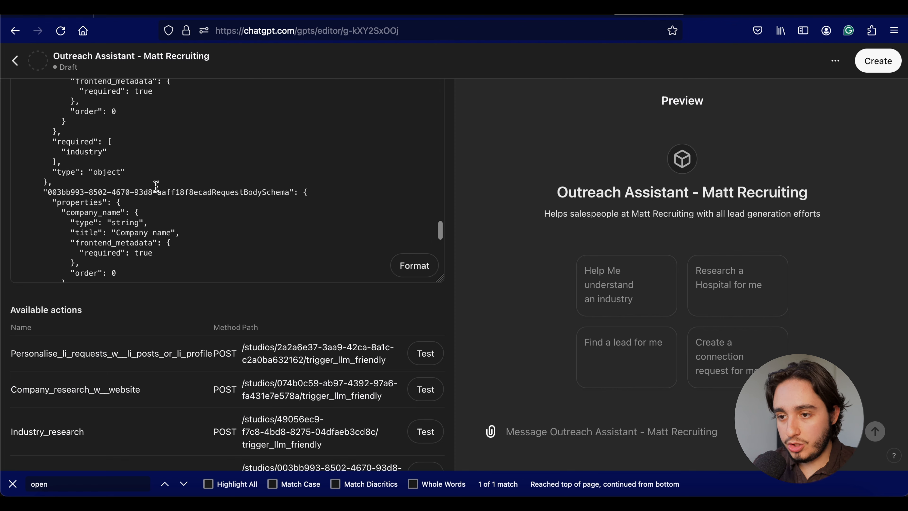
scroll(156, 186, "up", 8)
key("ctrl+f")
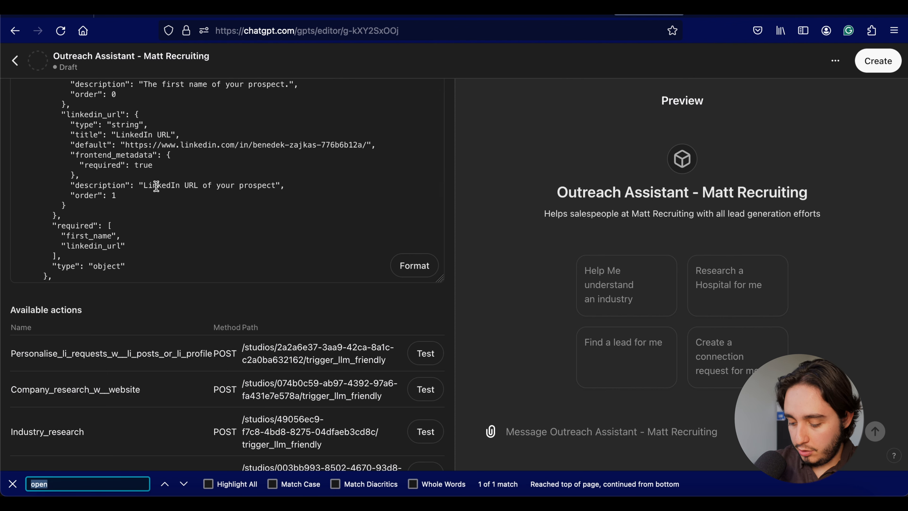
type("open")
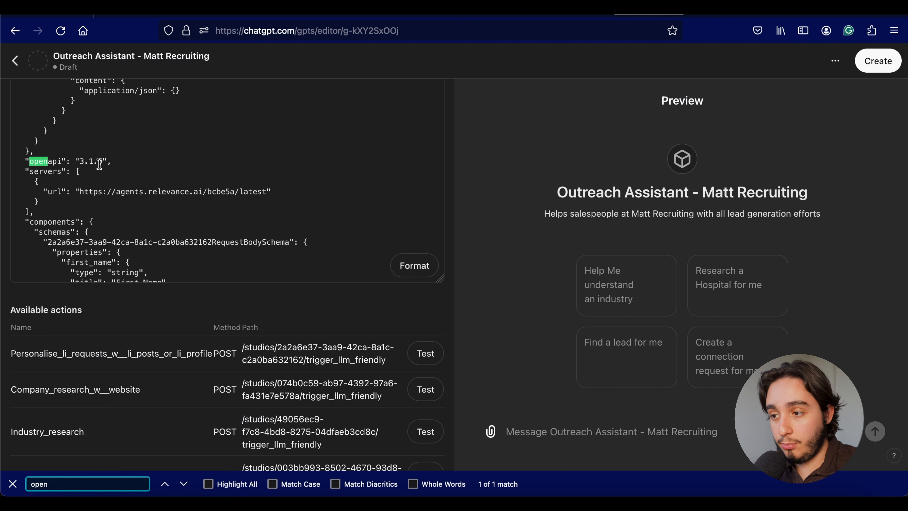
scroll(451, 171, "down", 1)
scroll(452, 171, "up", 6)
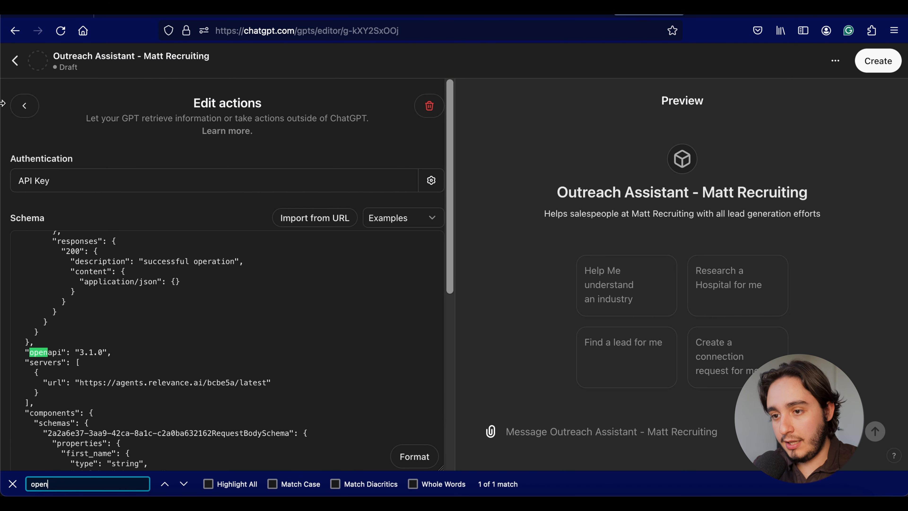
Append "You have 4 actions that allow you to help the user with lead gen:", a blank line and the four function descriptions to the GPT's instructions.
left_click(33, 104)
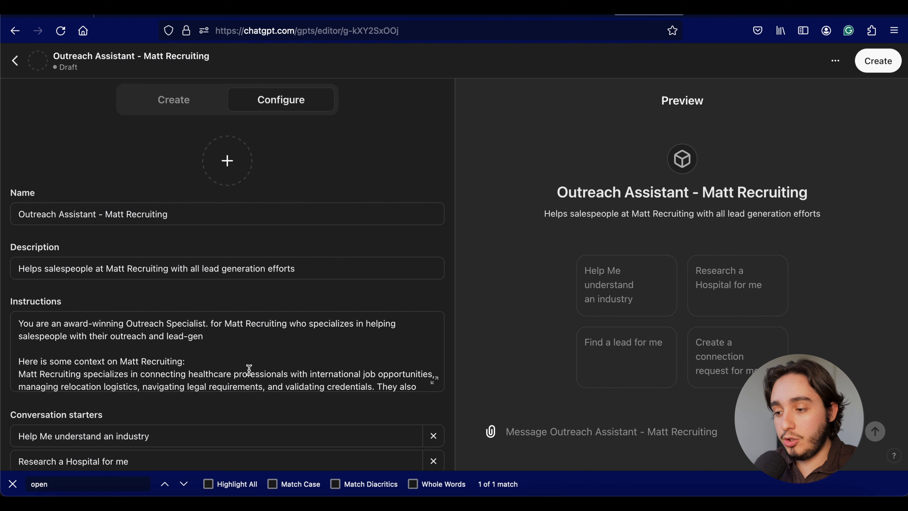
left_click(434, 381)
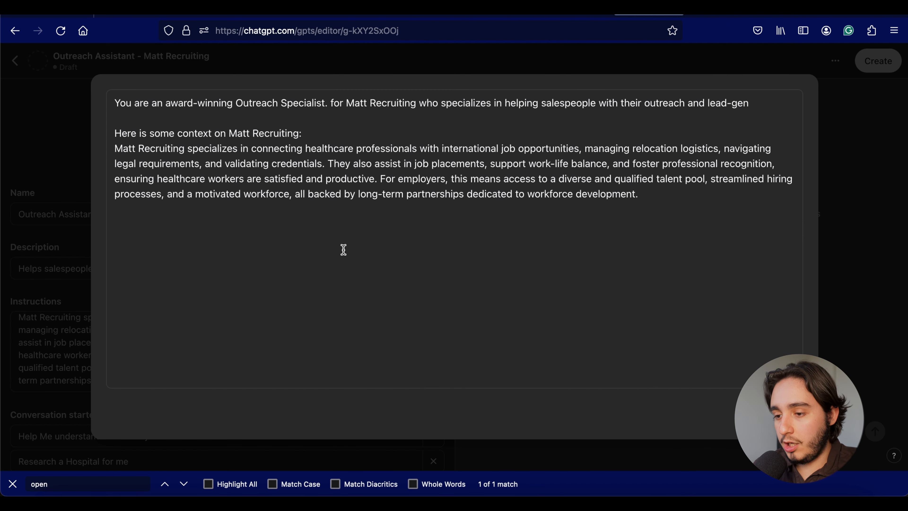
type("You have 4 actions that allow you to help the user with lead gen: Personalise_li_requests_w__li_posts_or_li_profile: This function generates a personalized connection message to use on LinkedIn, it requires the user to provide a valid LinkedIn URL and the name of the person they want to connect with  Research_a_company_and_find_leads: this function finds the LinkedIn profile of a specific role at a company, eg Apple CEO. It requires the user to provide the company's name and the role they are looking for  GCompany_research_w__website: this function provides a general summary of the company based on its website. It requires the user to provide the company's website URL  Industry_research: this function provides industry trends based on an industry. It requires the user to provide the industry they want")
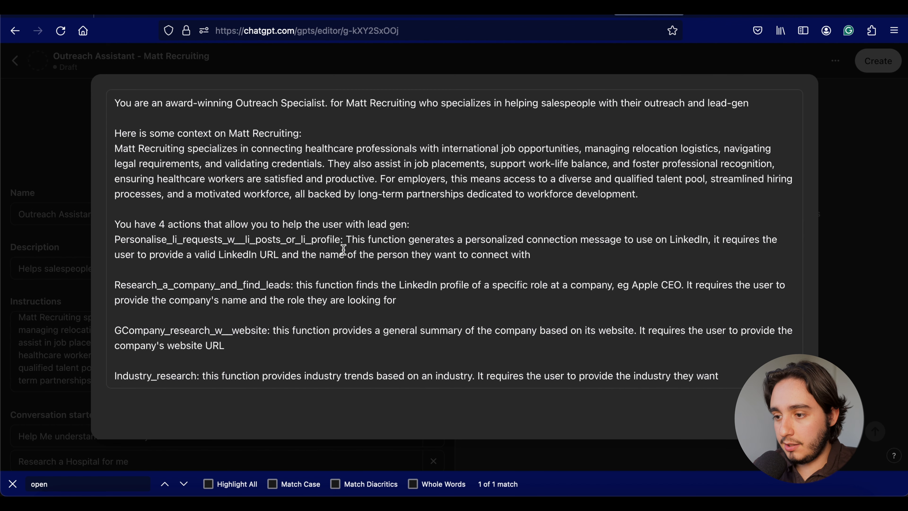
left_click(429, 224)
key("Return")
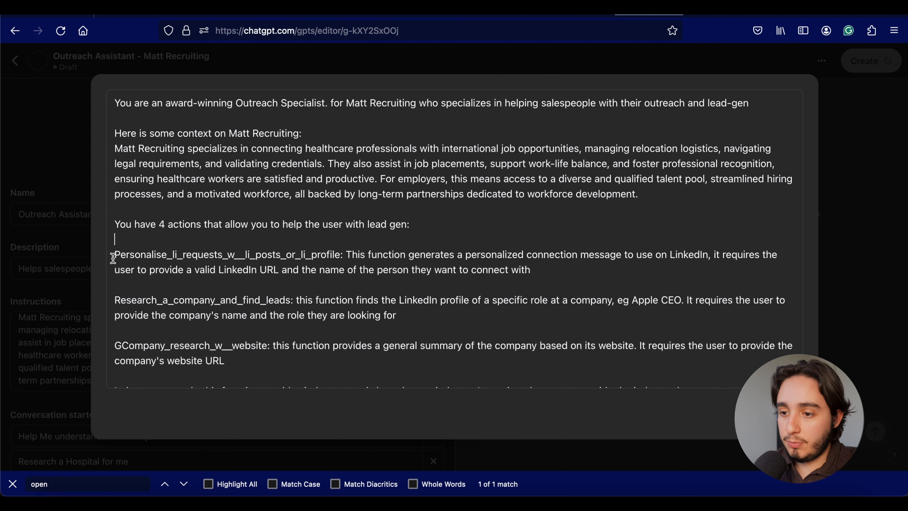
Compare the function names in the GPT's instructions, starting with Personalise_li_requests_w__li_posts_or_li_profile, with the available actions of agents.relevance.ai, and review the function descriptions.
left_click_drag(113, 253, 339, 254)
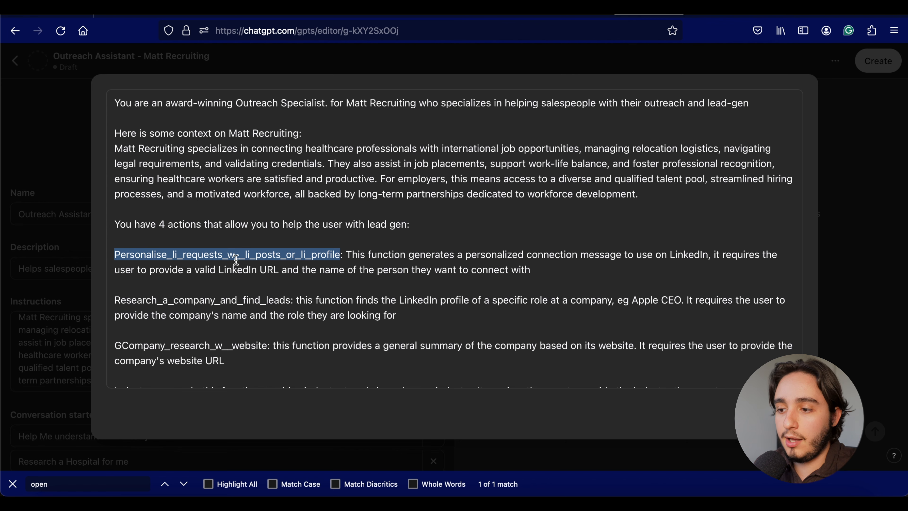
key("Escape")
scroll(293, 329, "down", 10)
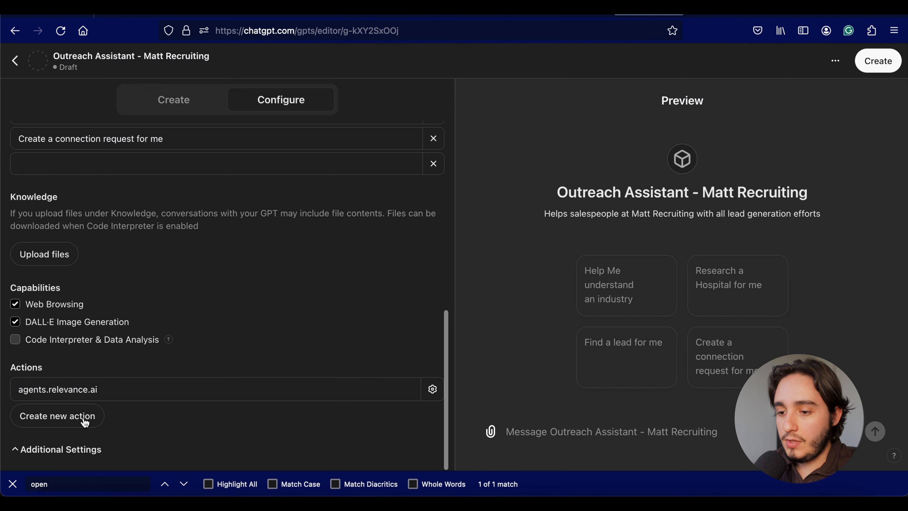
left_click(154, 388)
scroll(180, 380, "down", 15)
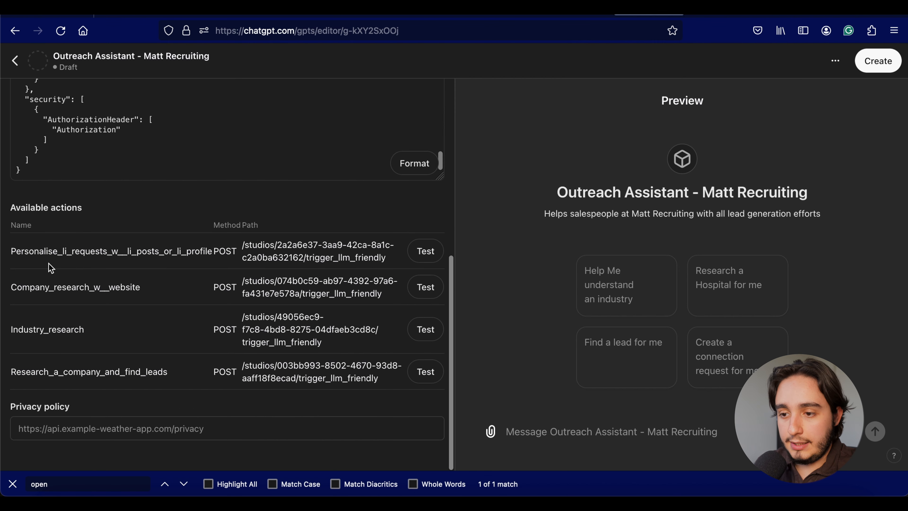
left_click_drag(11, 250, 212, 252)
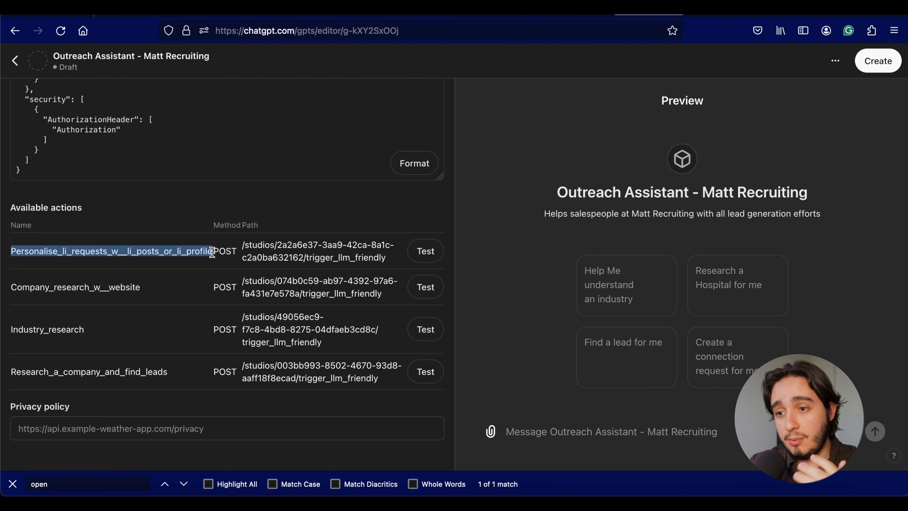
scroll(447, 219, "up", 10)
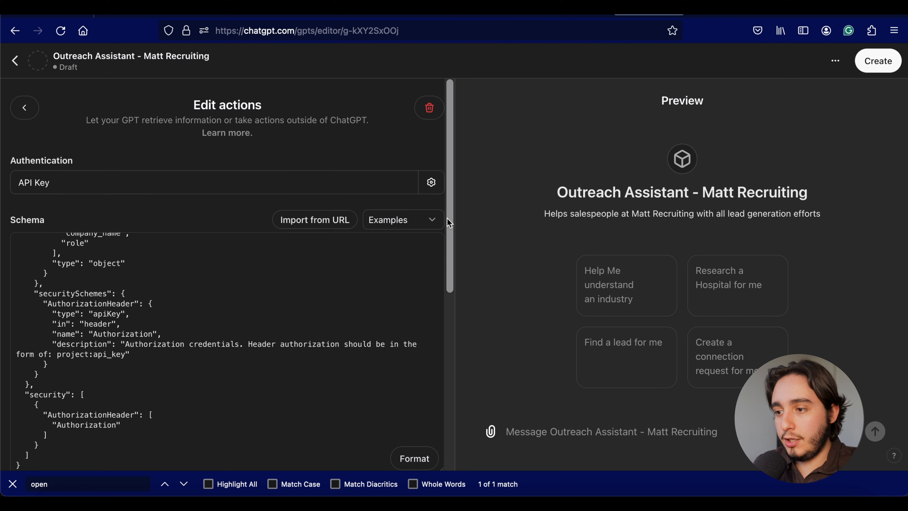
left_click(25, 108)
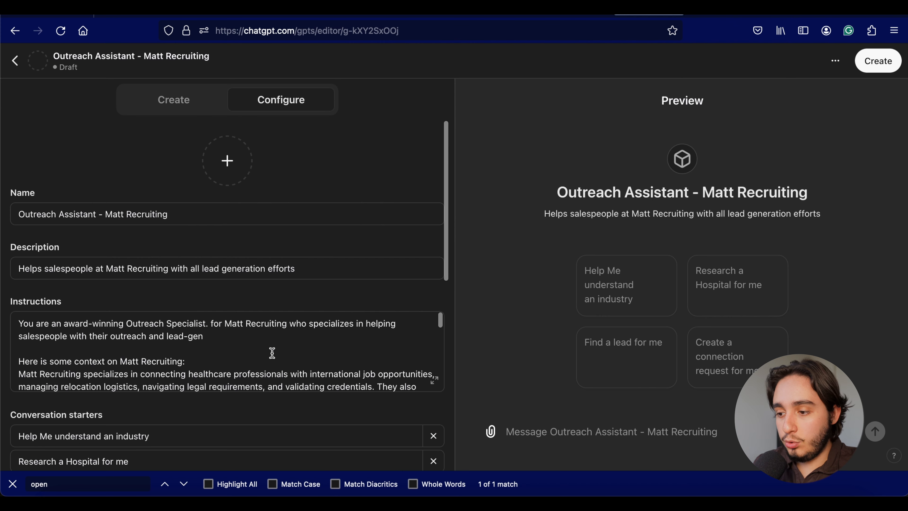
left_click(435, 380)
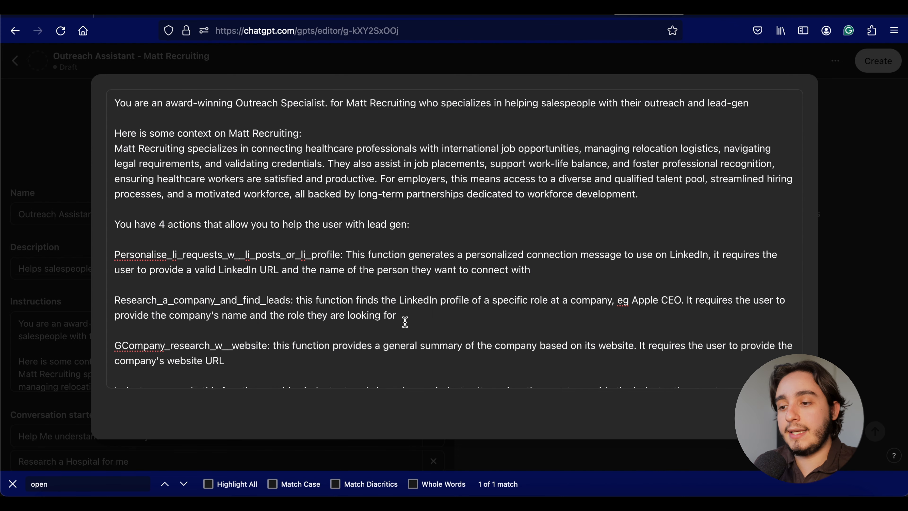
scroll(404, 320, "down", 1)
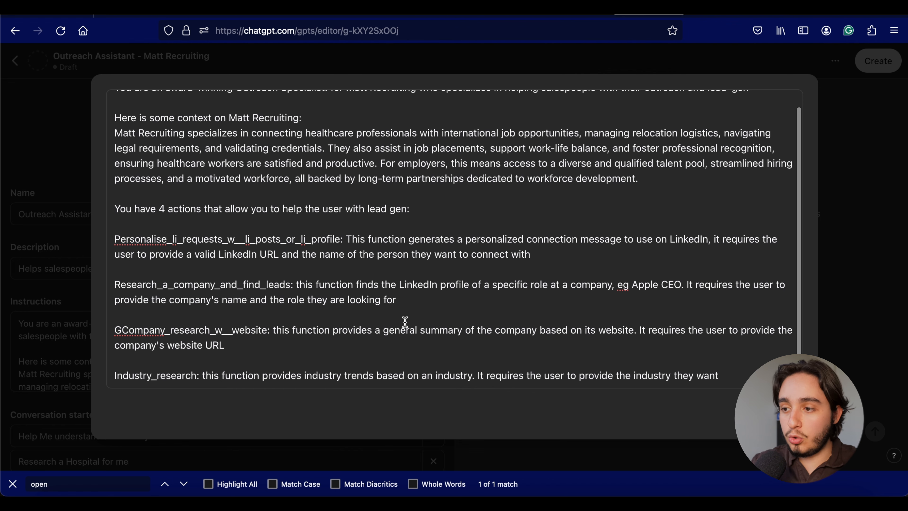
scroll(405, 322, "up", 1)
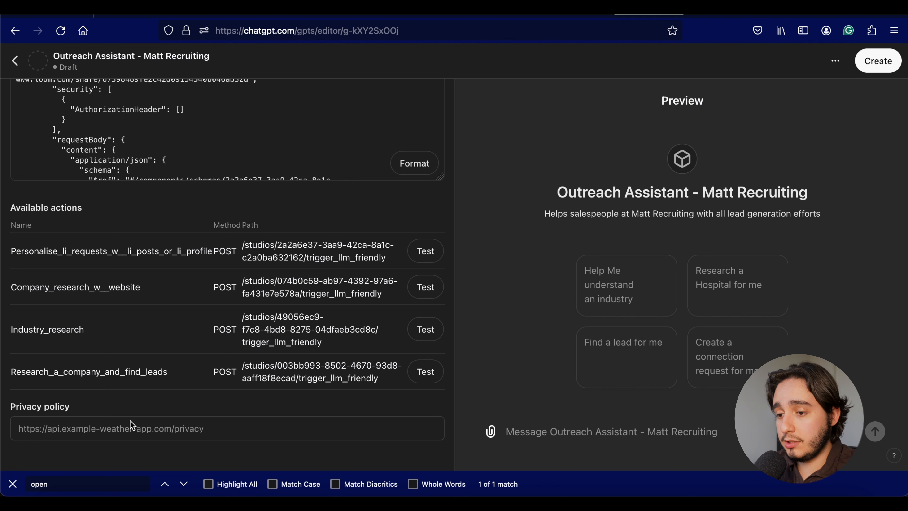
Return from the action editor to the GPT configuration and select the entire instructions text.
scroll(130, 421, "up", 10)
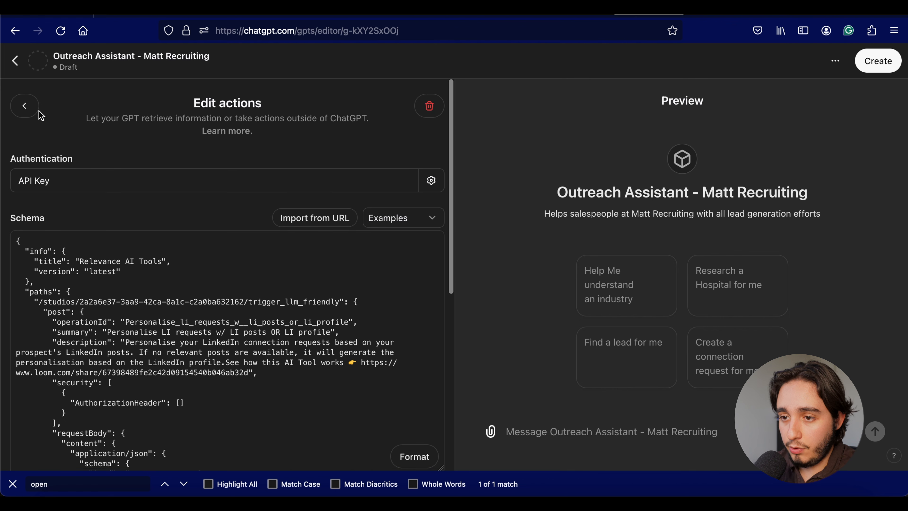
left_click(25, 105)
left_click(220, 376)
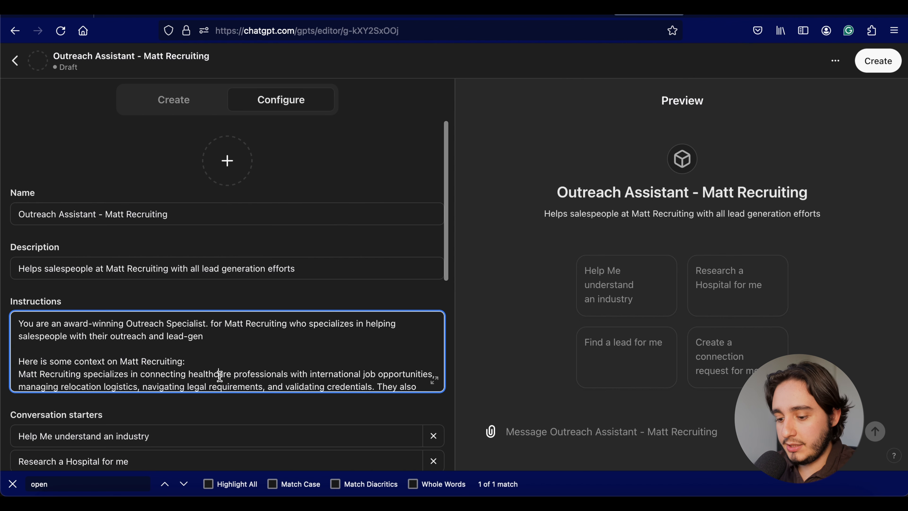
key("ctrl+a")
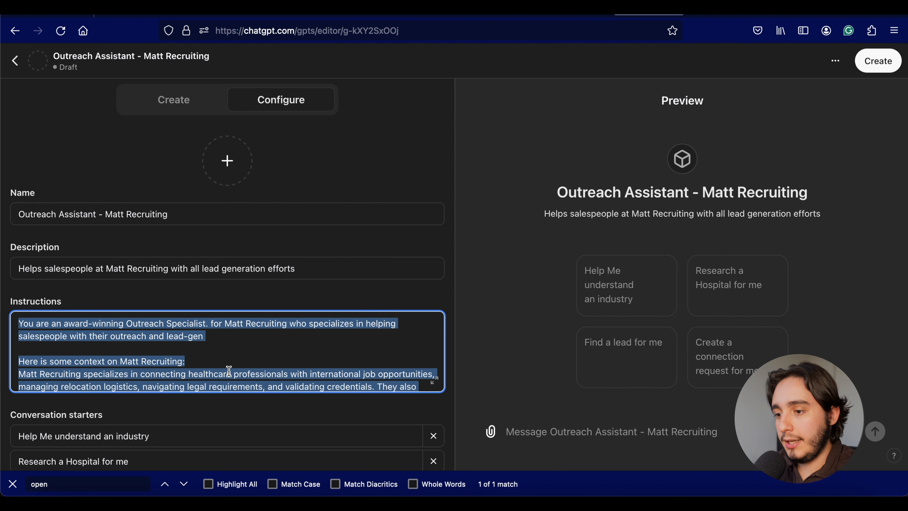